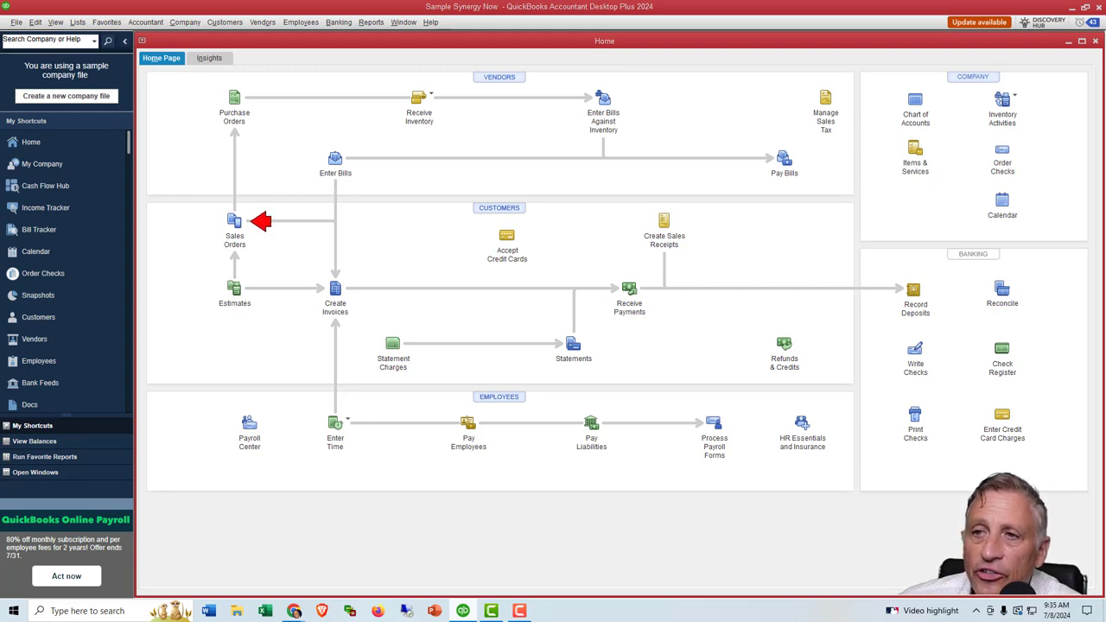
left_click(261, 221)
left_click(262, 287)
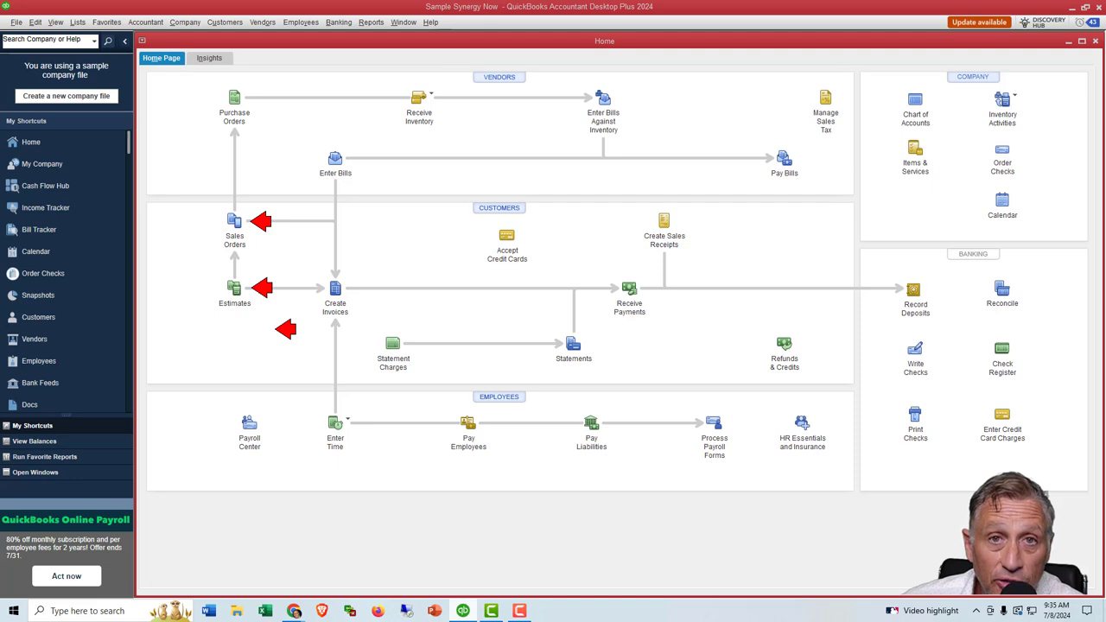
key("Escape")
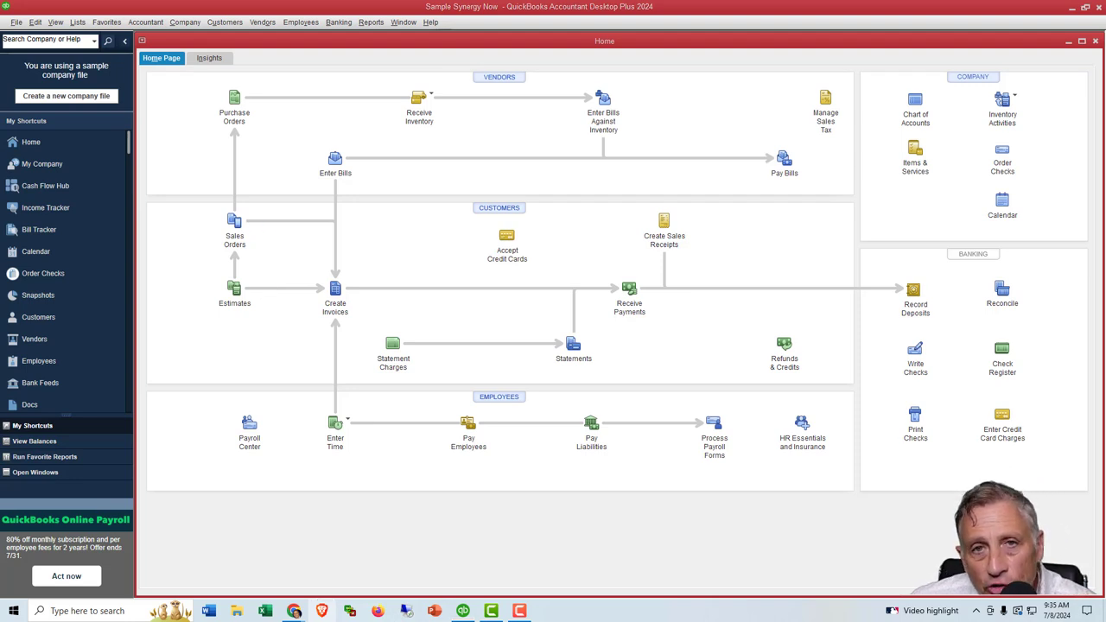
Step: Open the company-level Desktop View preferences that control which features show on the Home page
left_click(36, 24)
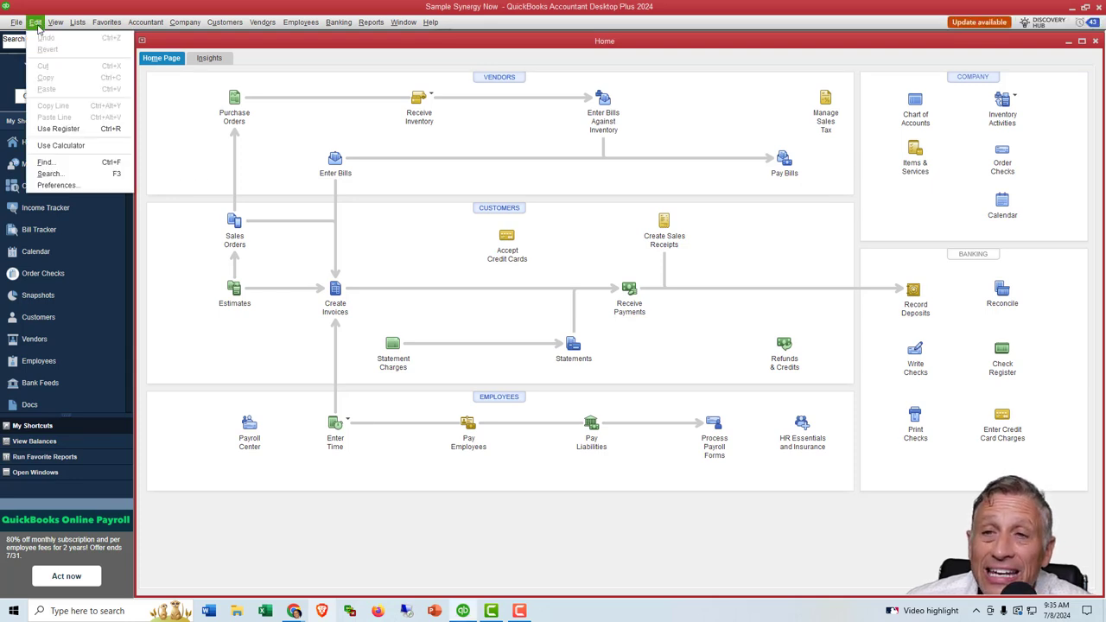
key("Left")
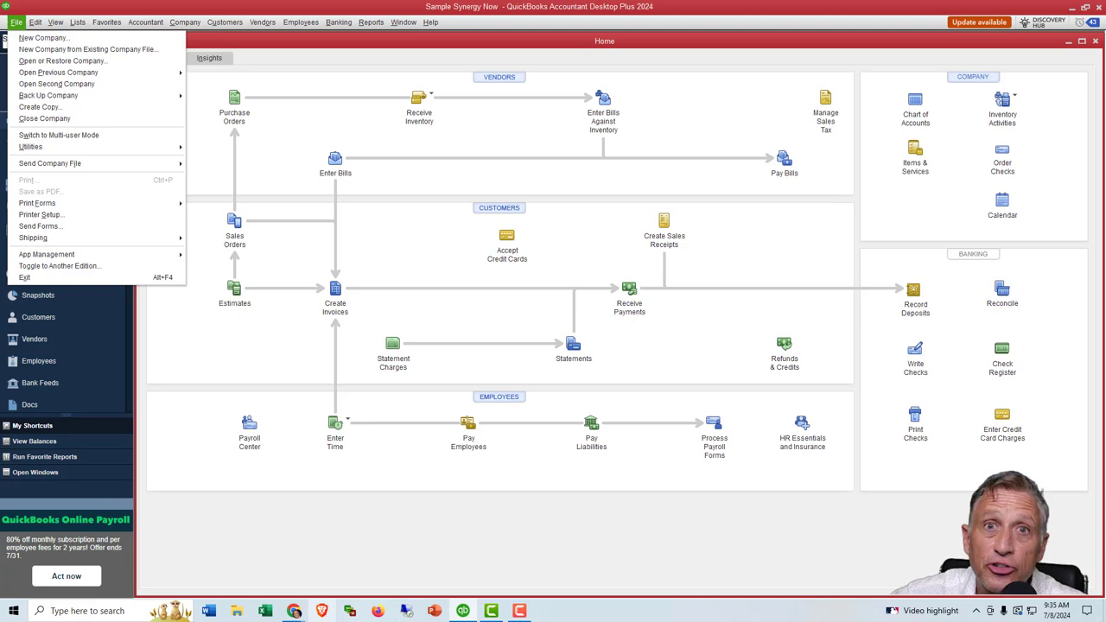
left_click(35, 21)
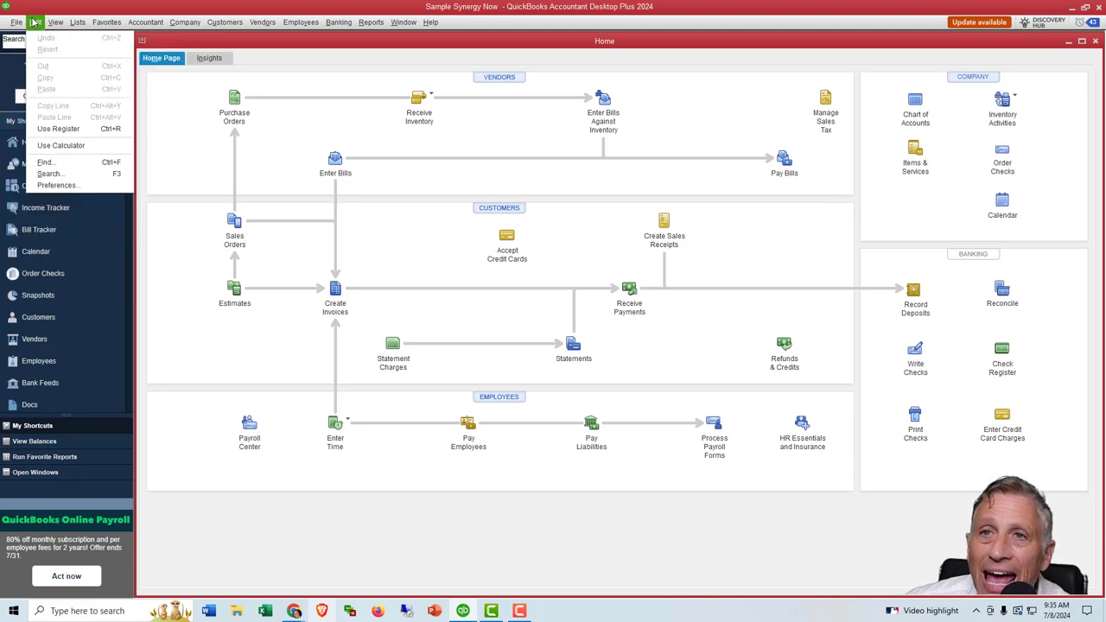
left_click(59, 184)
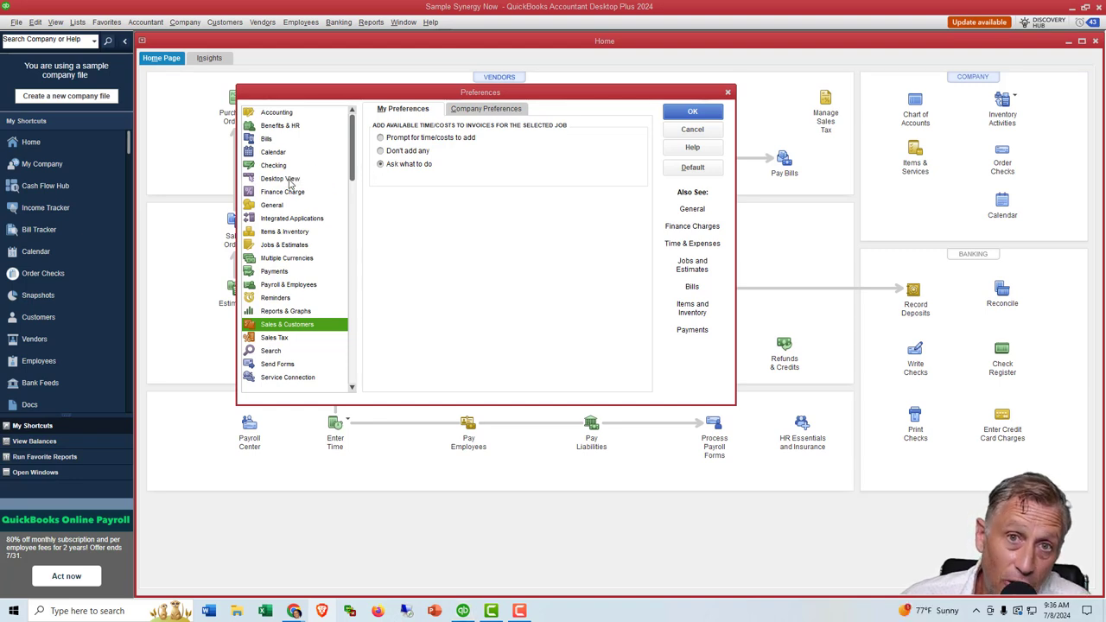
left_click(290, 182)
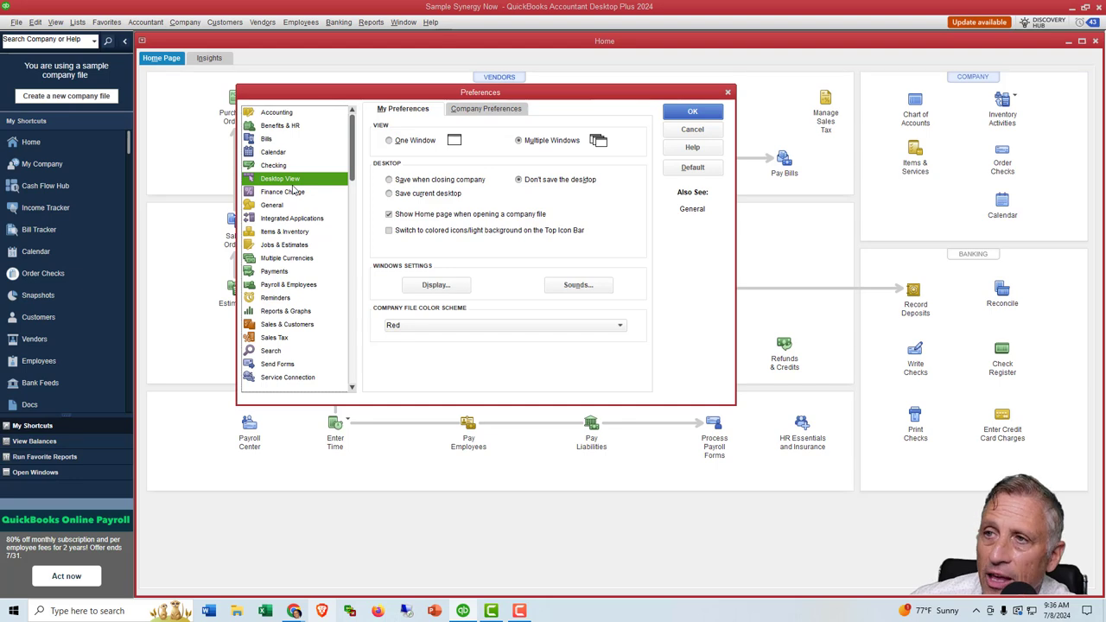
left_click(476, 111)
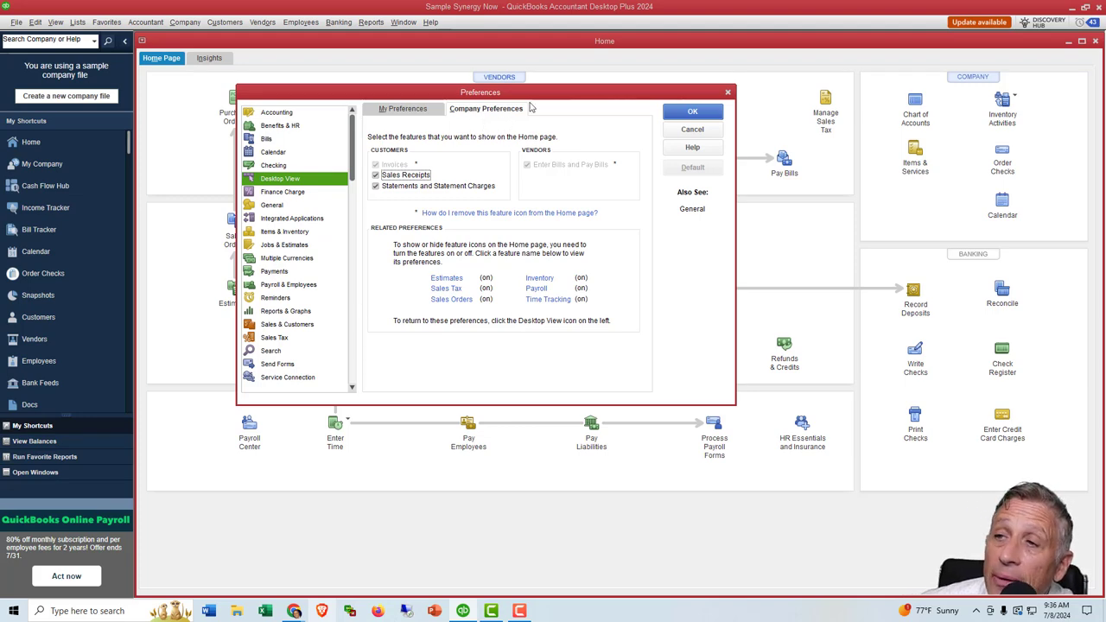
left_click_drag(527, 98, 485, 150)
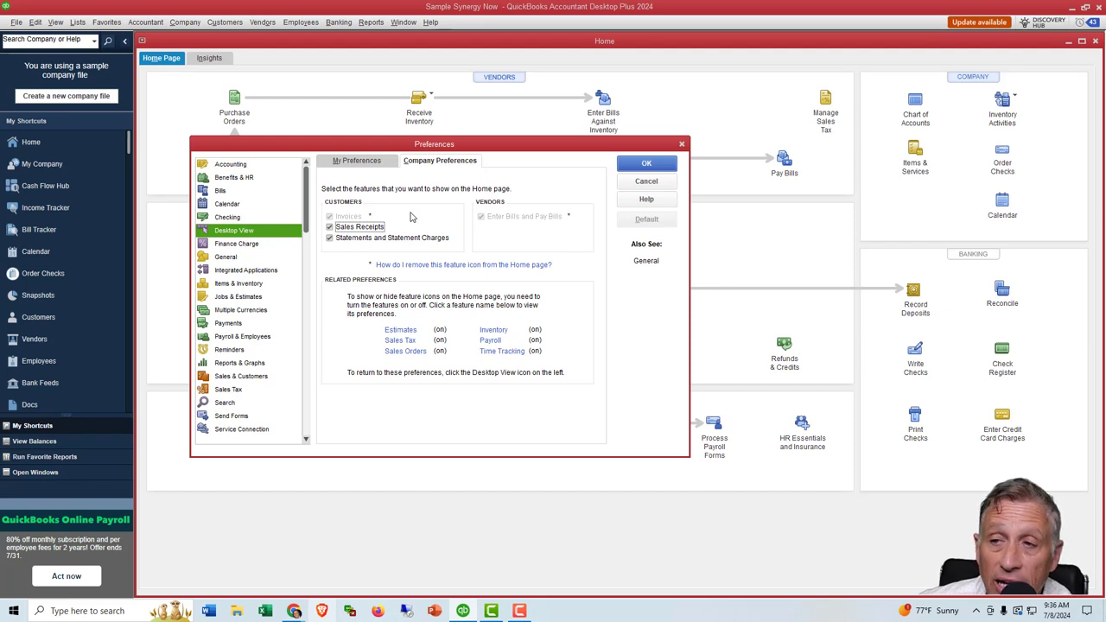
left_click(386, 232)
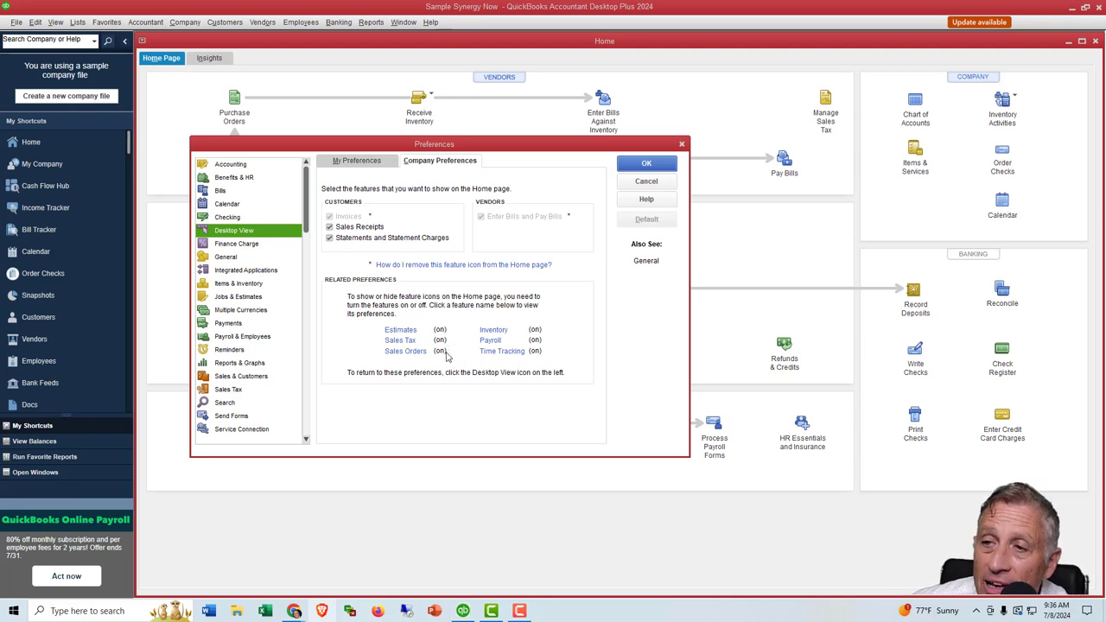
left_click(400, 331)
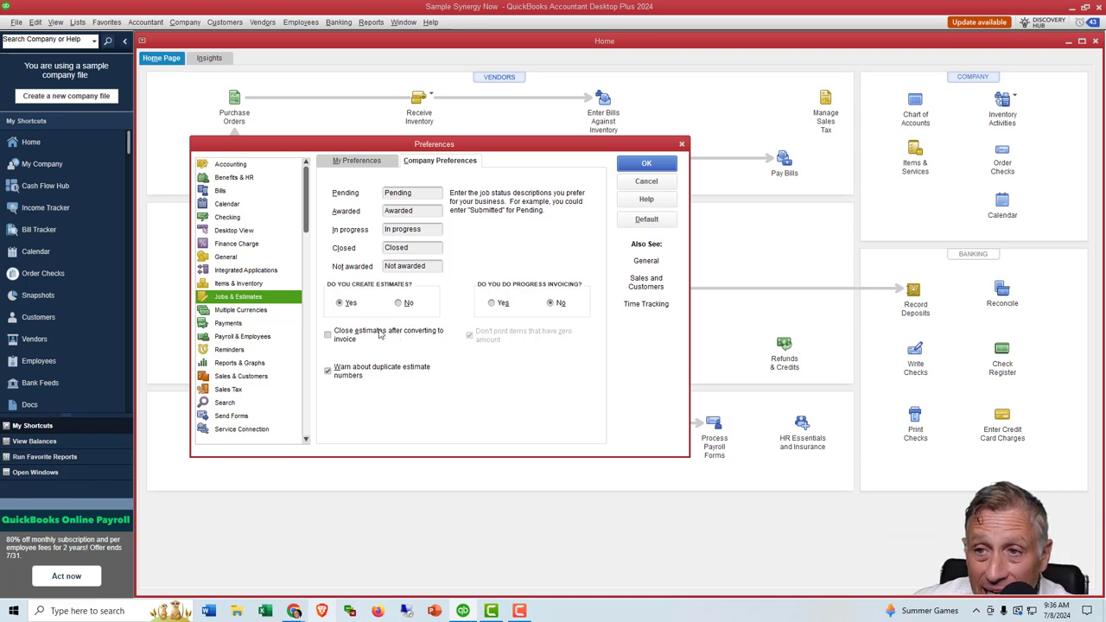
left_click(399, 304)
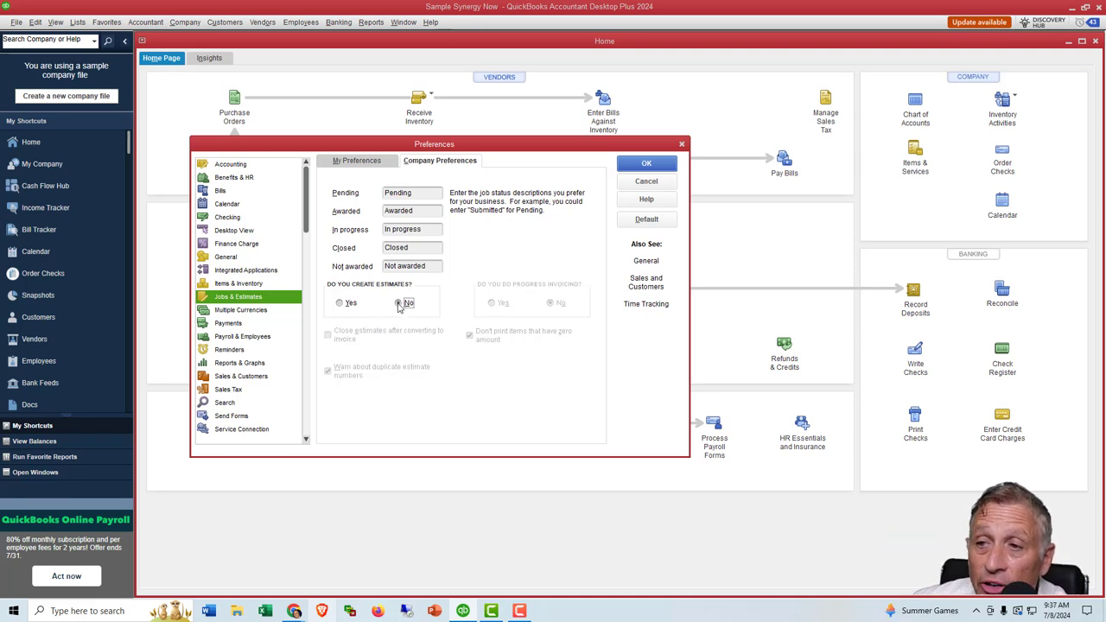
left_click(340, 303)
left_click(252, 230)
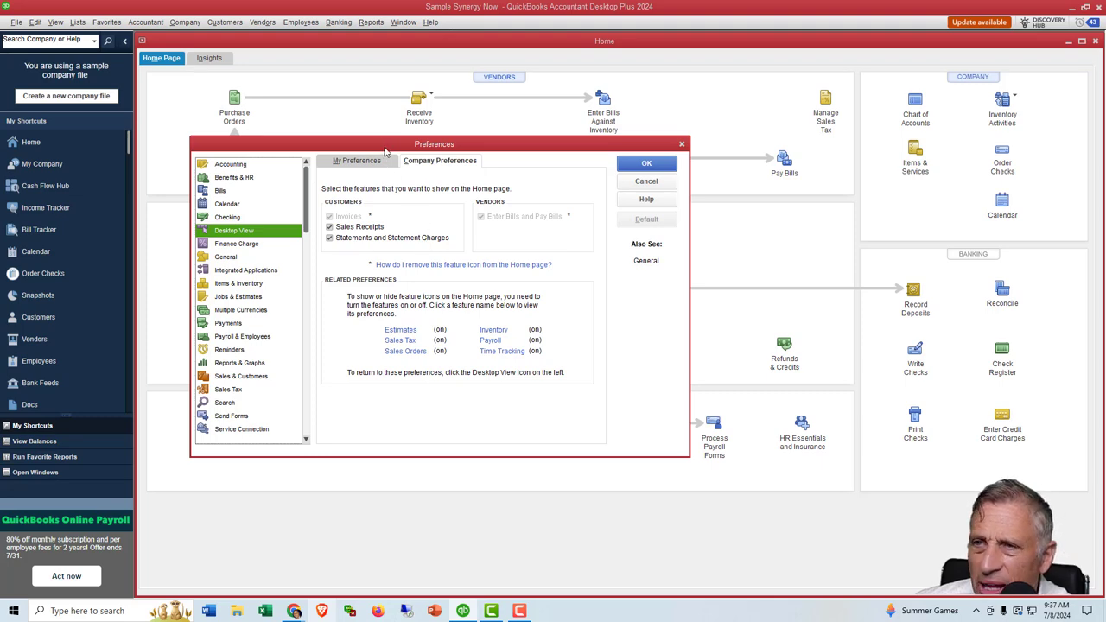
Step: Hide Statements and Statement Charges from the Home page, save the preference, and reopen the Home page
left_click_drag(386, 151, 443, 422)
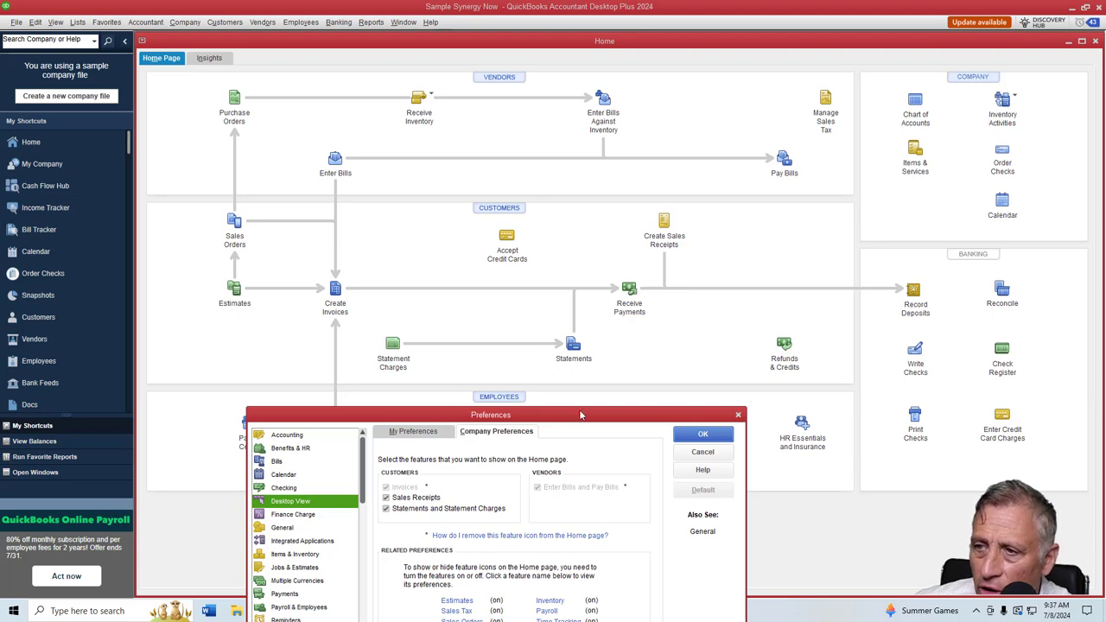
left_click_drag(581, 414, 508, 195)
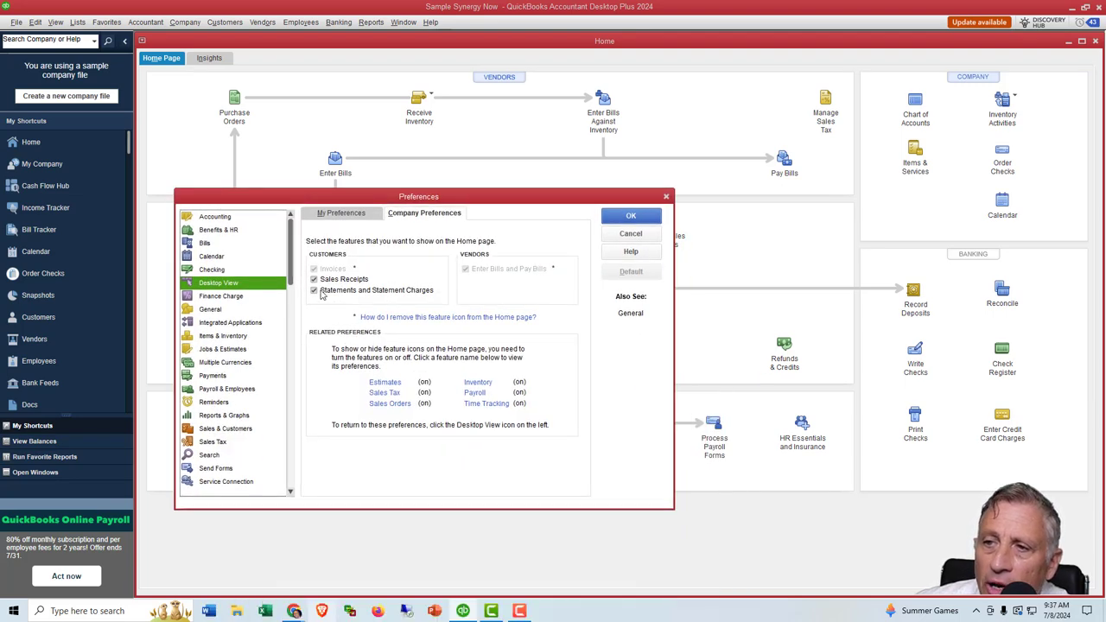
left_click(315, 291)
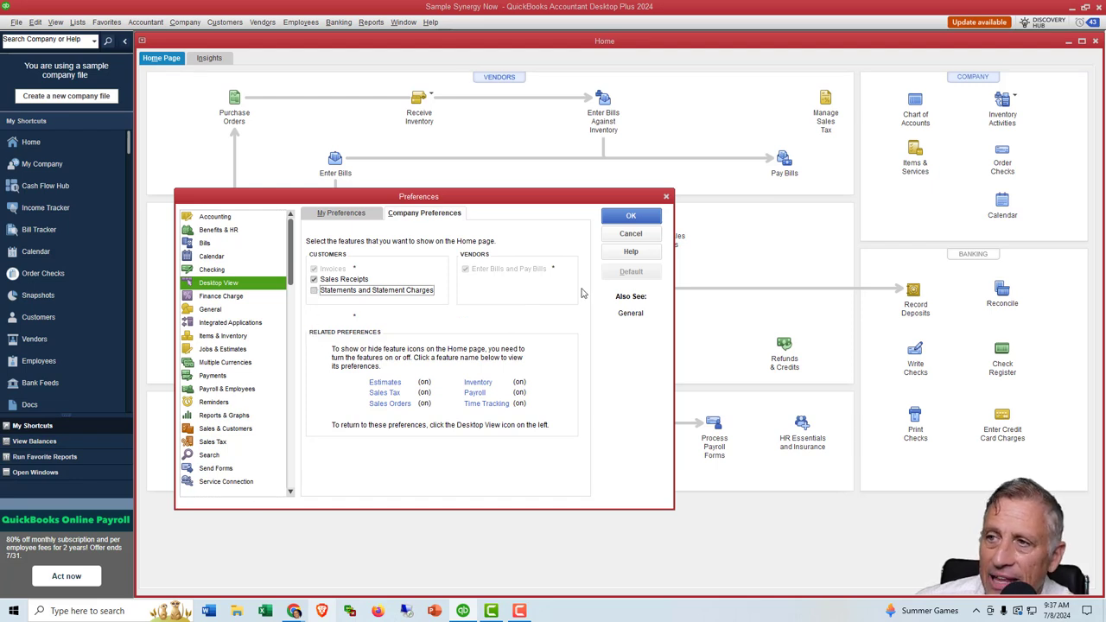
left_click(628, 218)
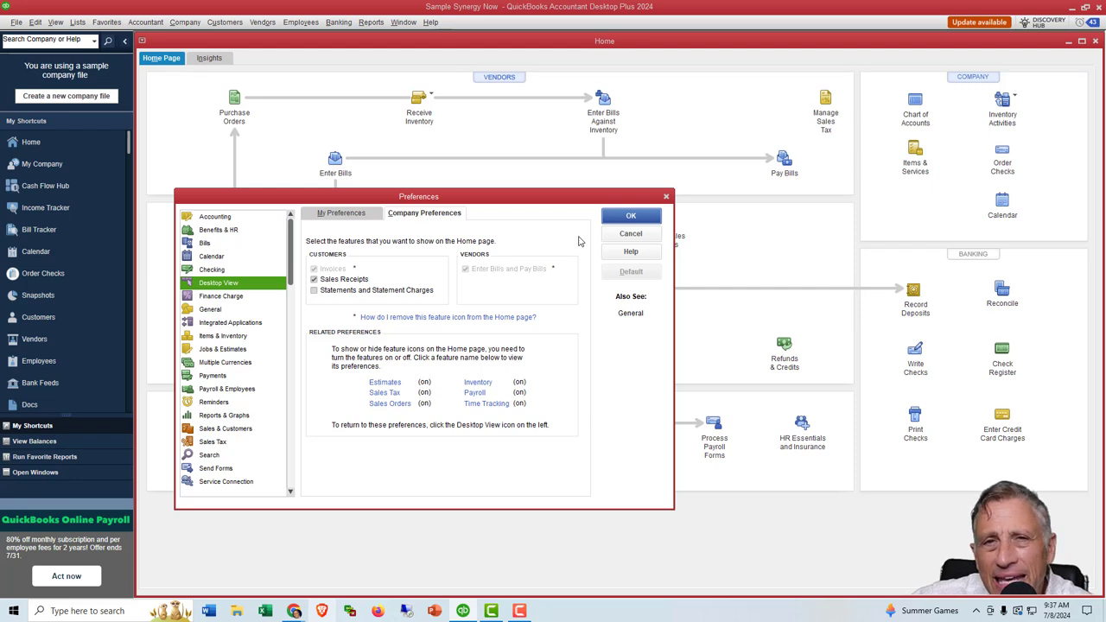
left_click(630, 218)
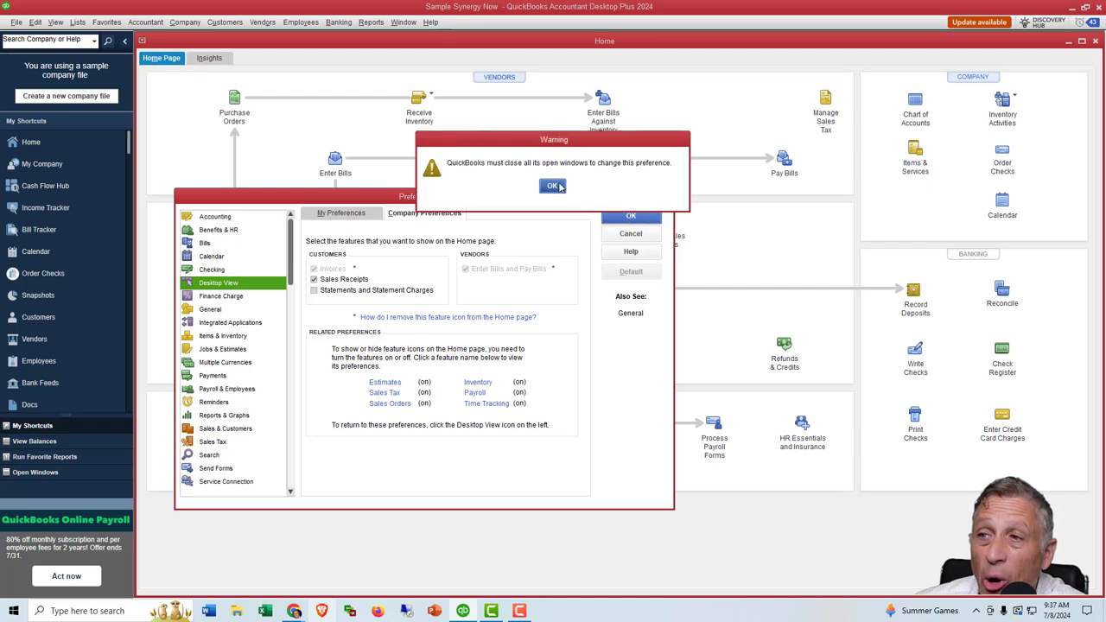
left_click(558, 182)
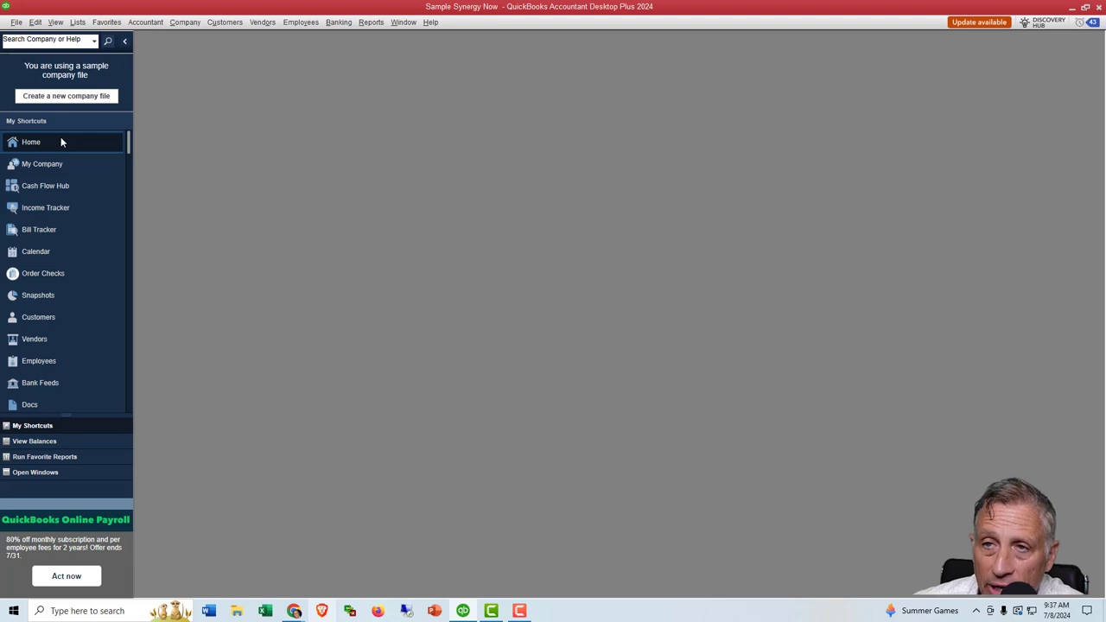
left_click(31, 142)
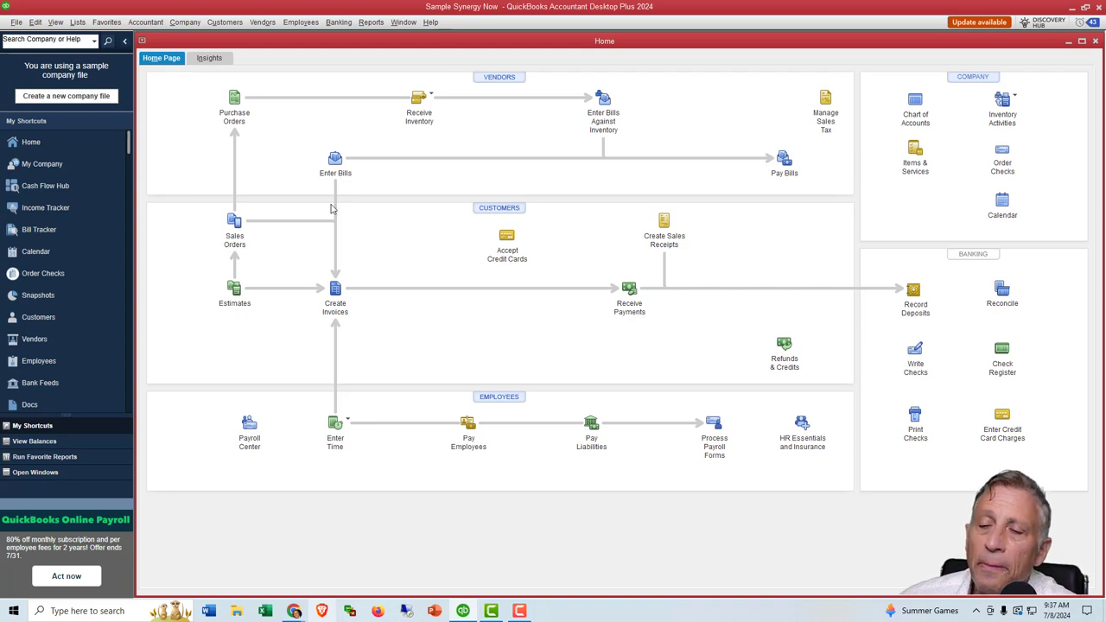
left_click(267, 226)
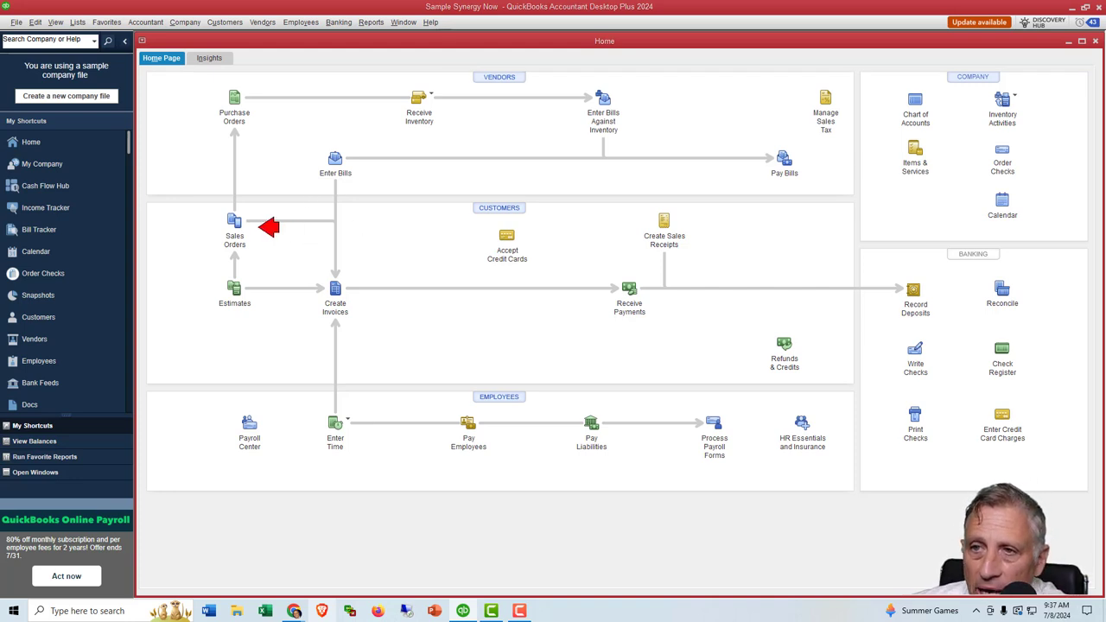
left_click(271, 293)
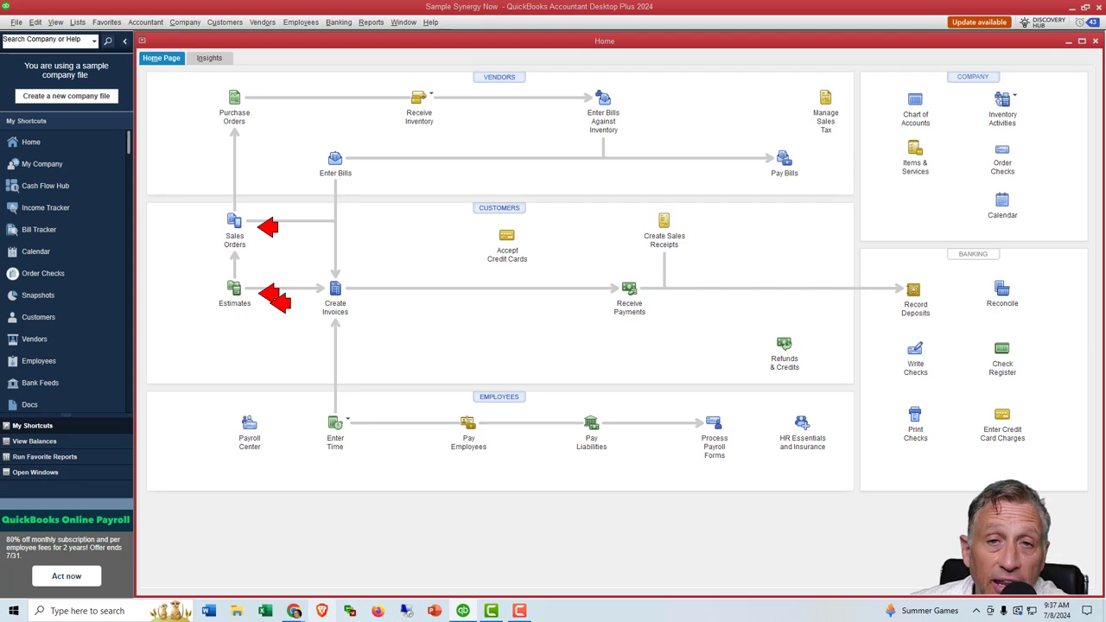
key("Escape")
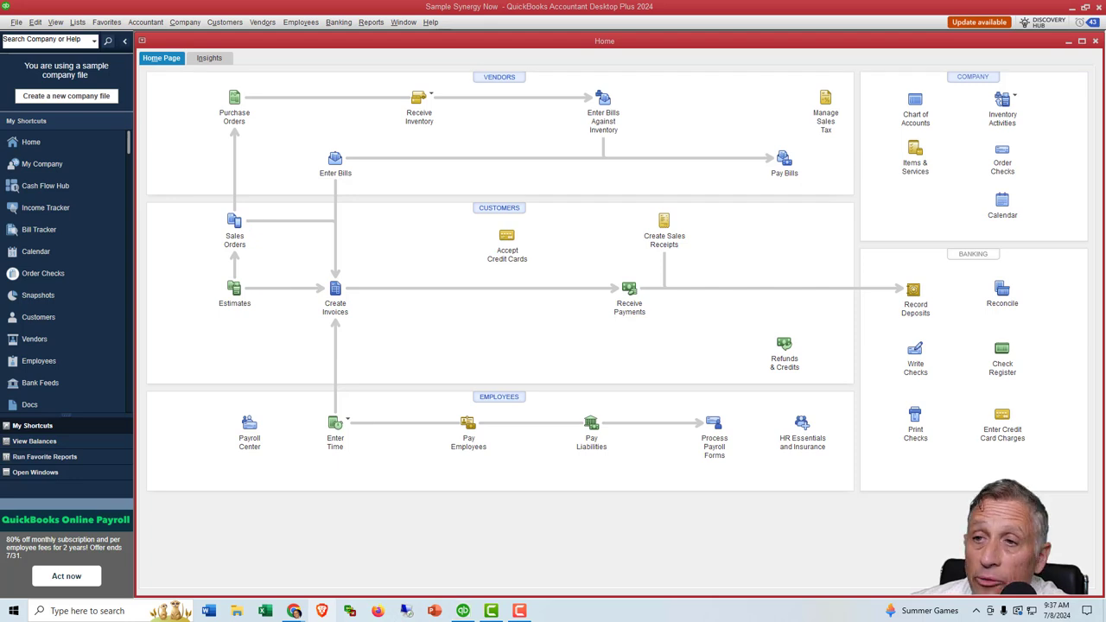
Step: Set the company preference for creating estimates to No under Jobs & Estimates, save it, and reopen the Home page
left_click(36, 23)
left_click(56, 185)
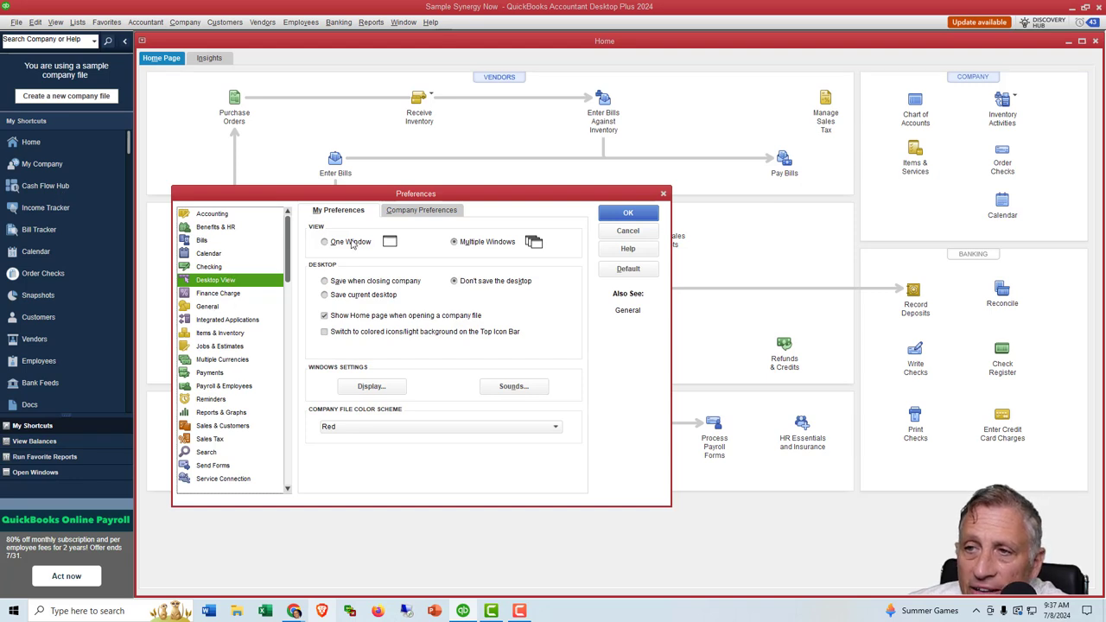
left_click(399, 214)
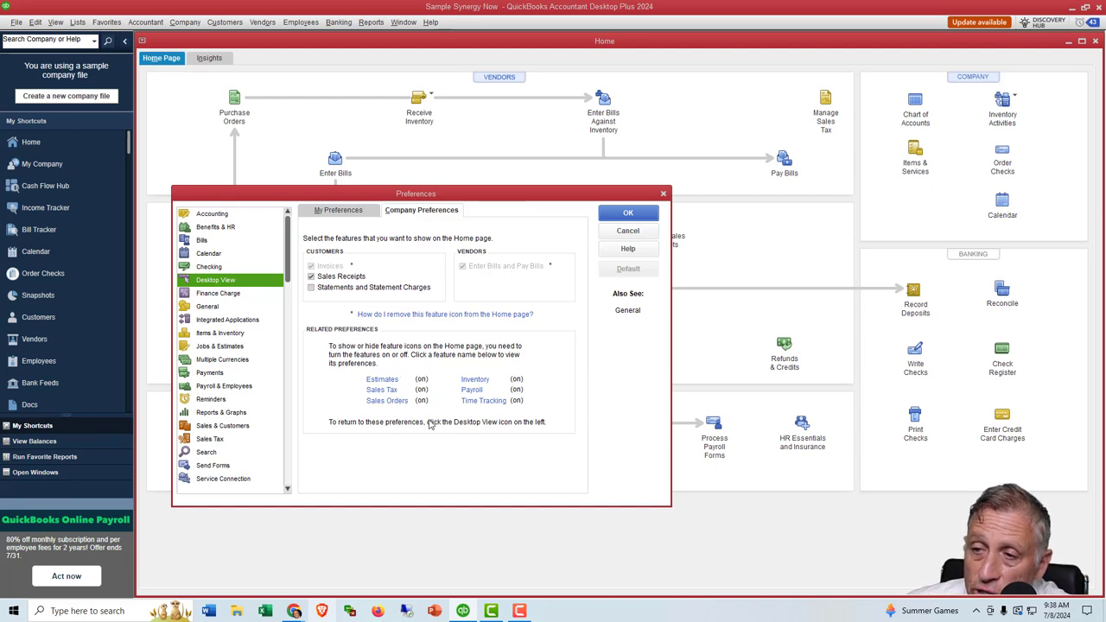
left_click(379, 383)
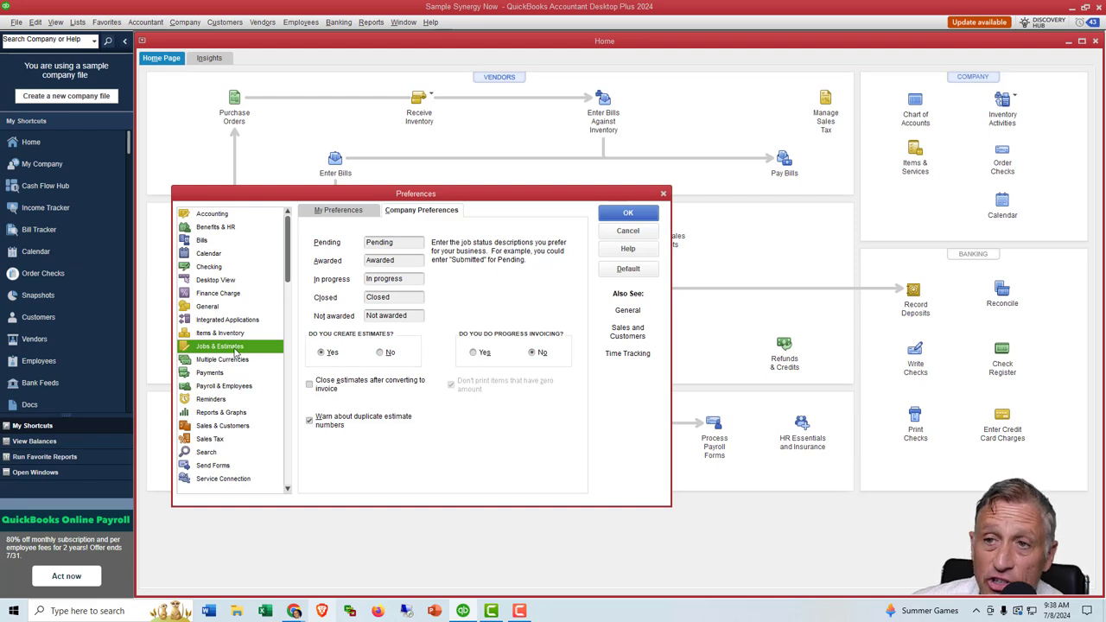
left_click(229, 284)
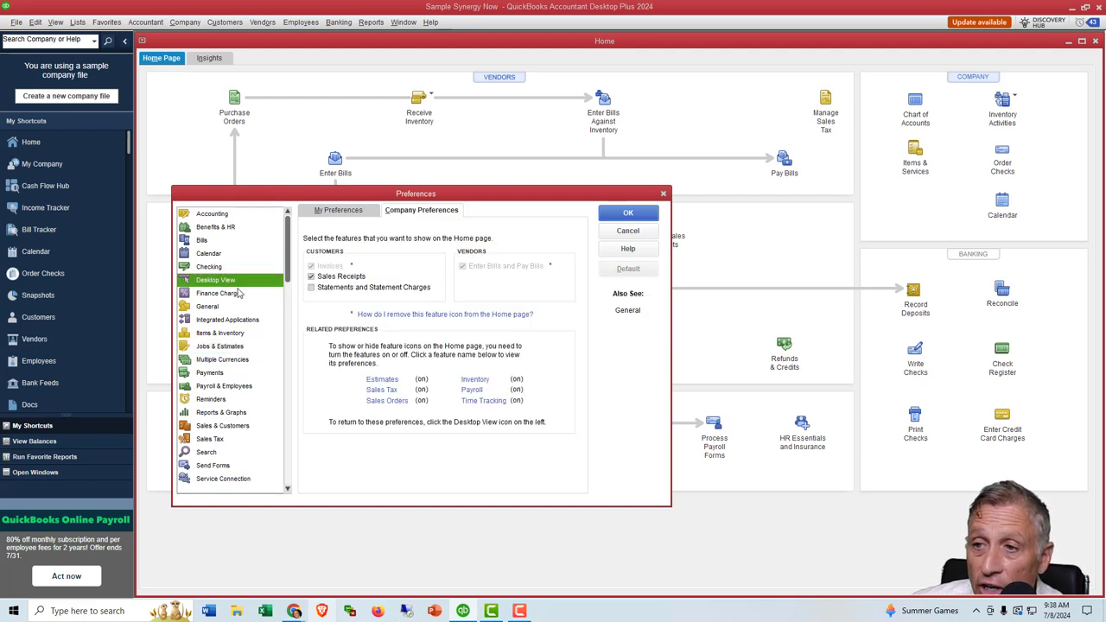
left_click(219, 346)
left_click(385, 353)
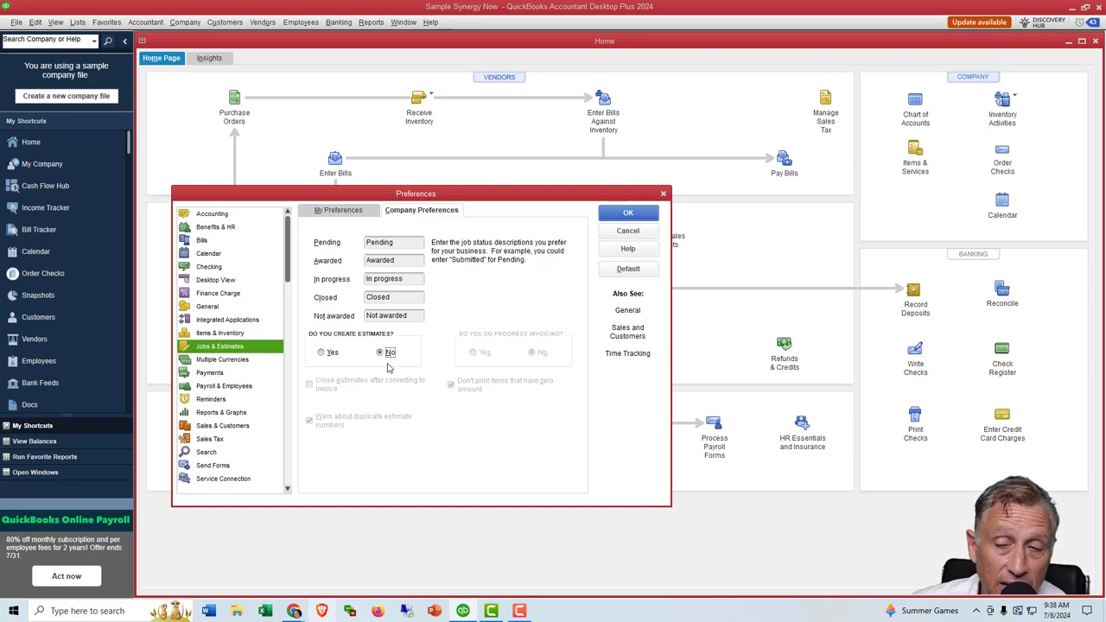
left_click(610, 216)
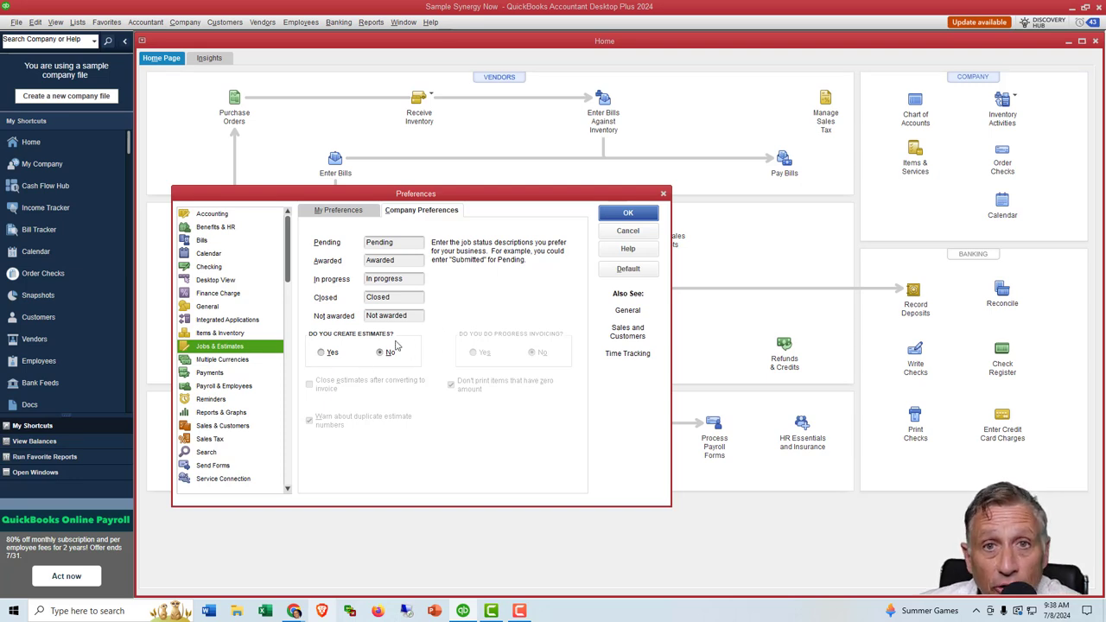
left_click(627, 214)
left_click(552, 187)
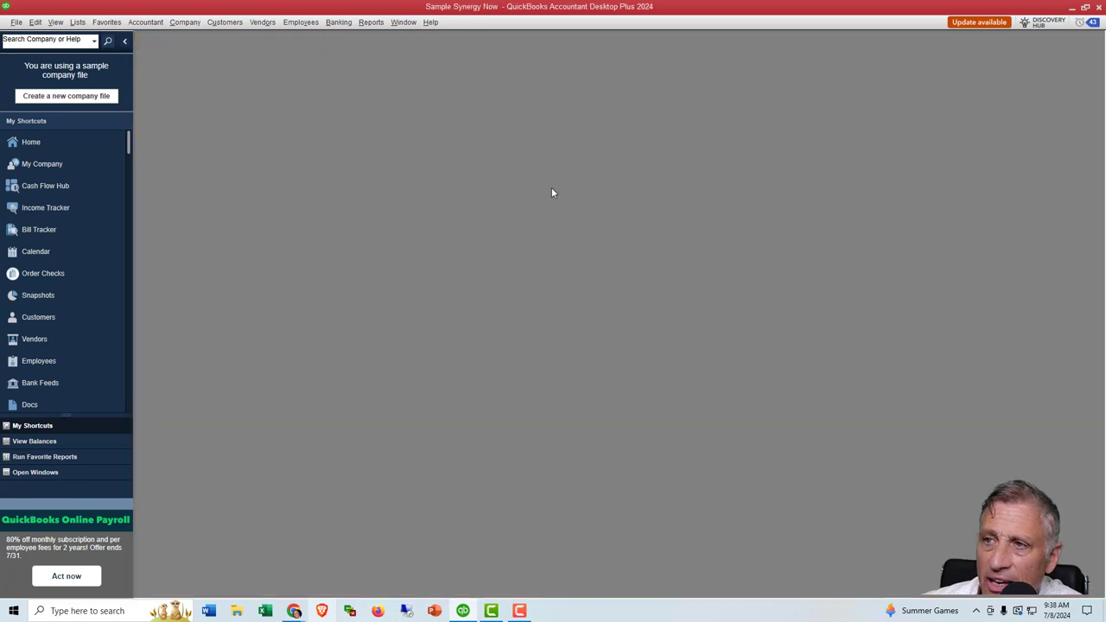
left_click(31, 141)
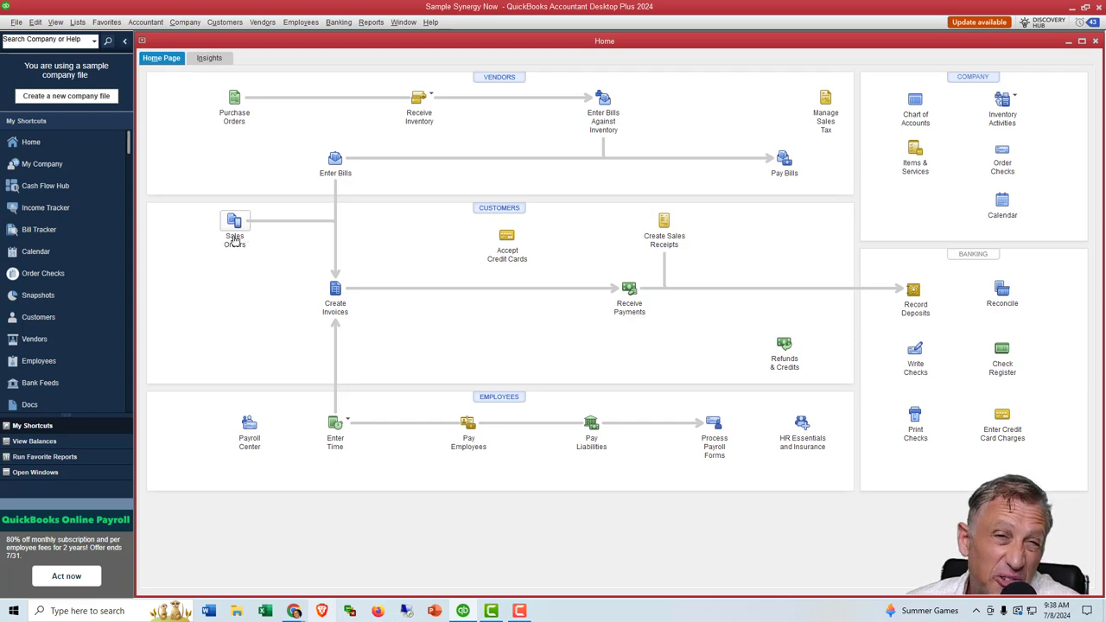
Step: Disable sales orders in the Sales & Customers company preferences, save the change, and reopen the Home page
left_click(39, 22)
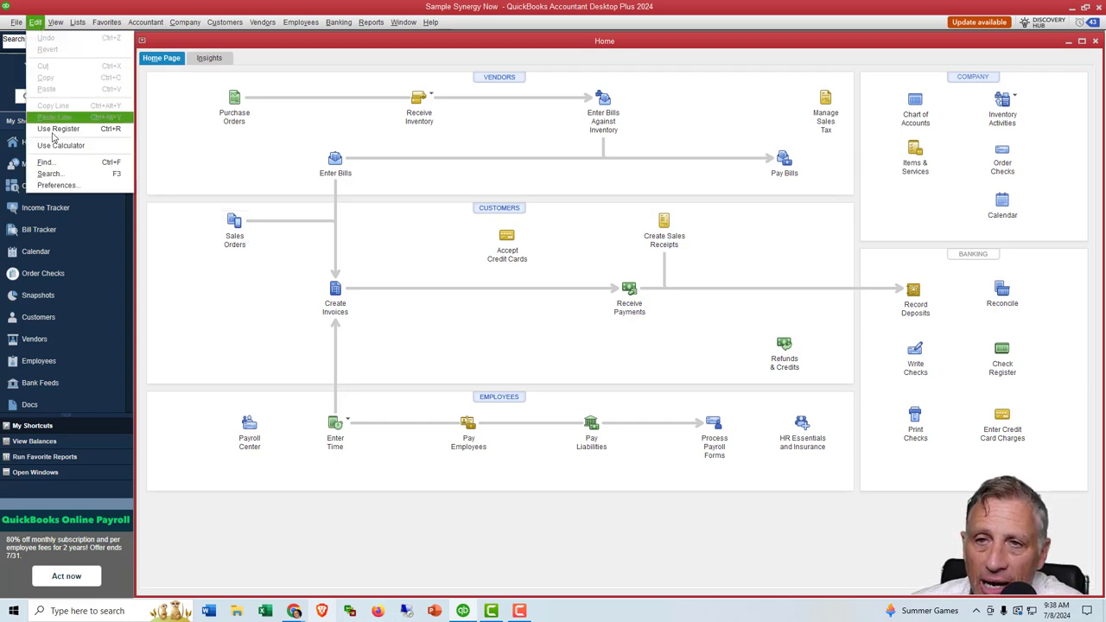
left_click(61, 185)
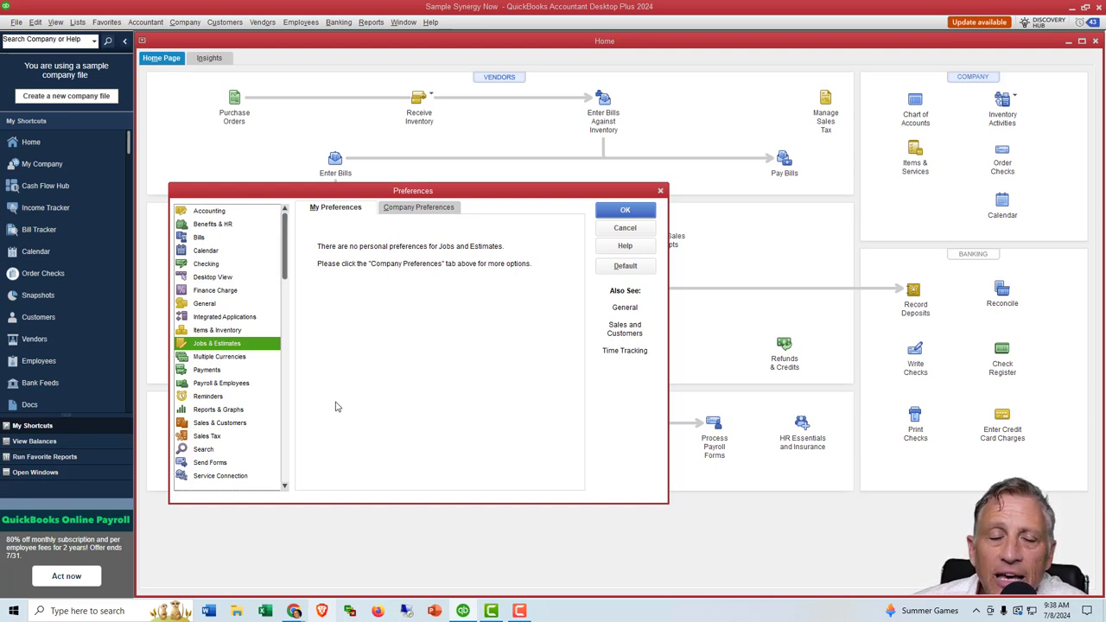
left_click(222, 280)
left_click(389, 207)
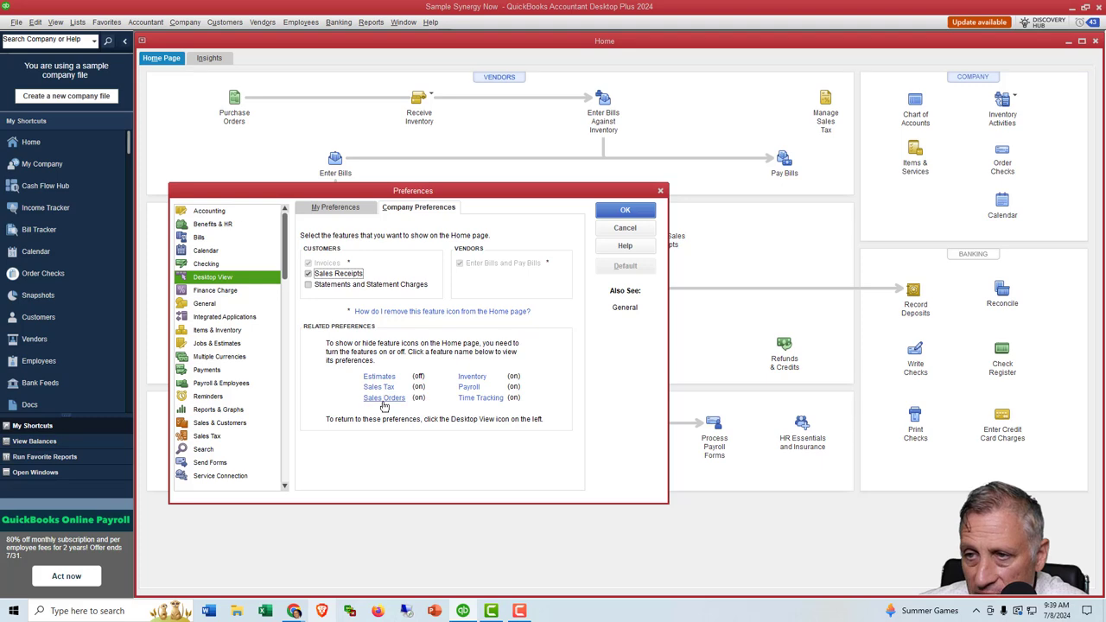
left_click(207, 424)
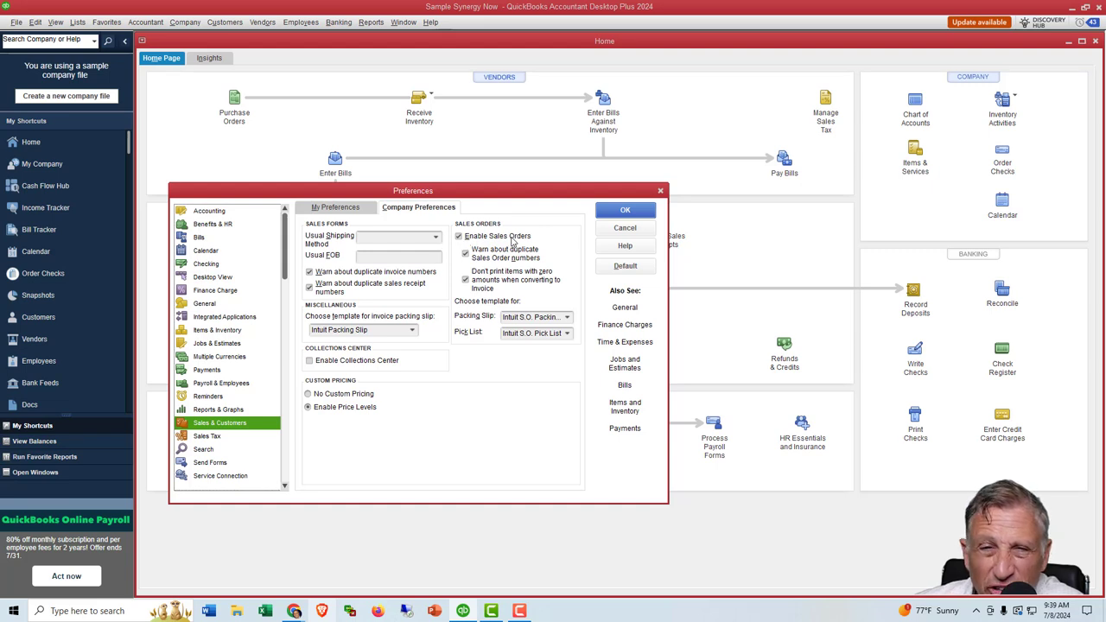
left_click(459, 237)
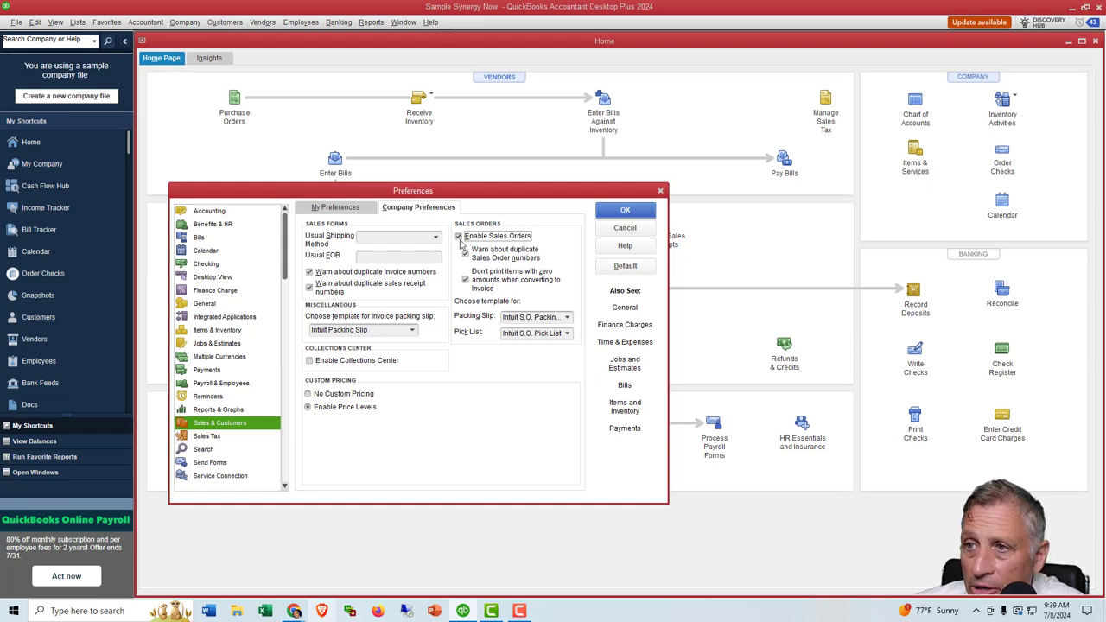
left_click(624, 211)
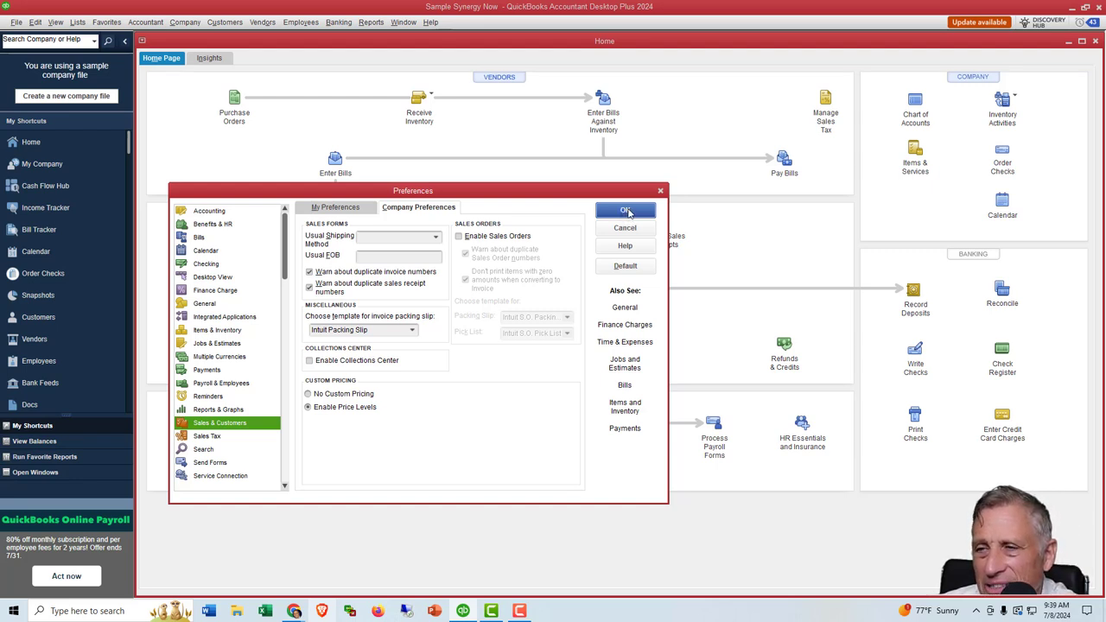
left_click(628, 213)
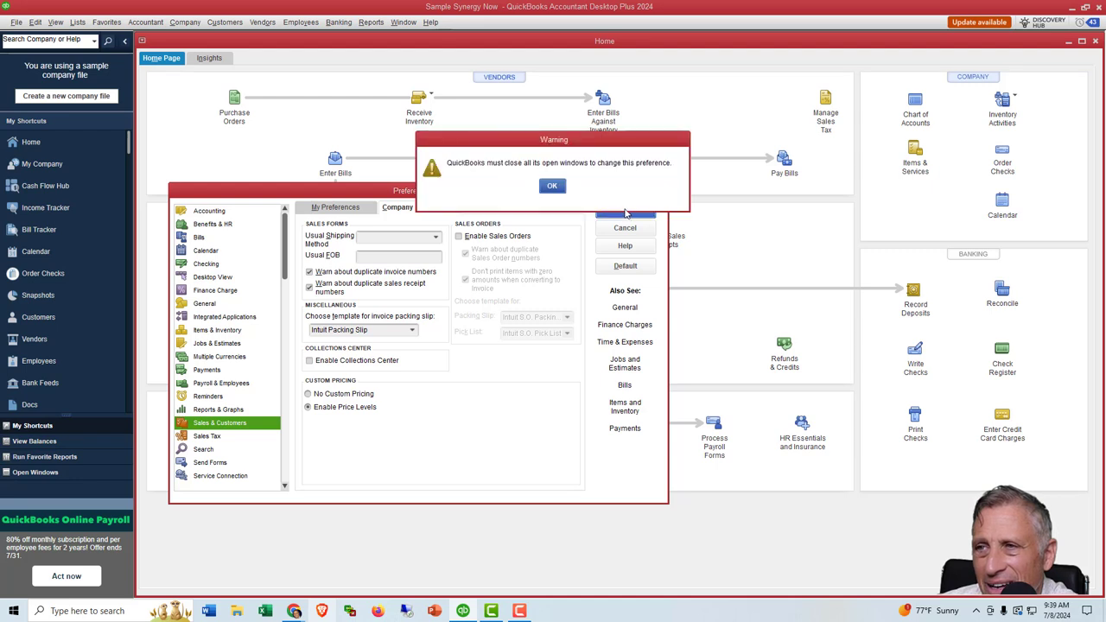
left_click(554, 185)
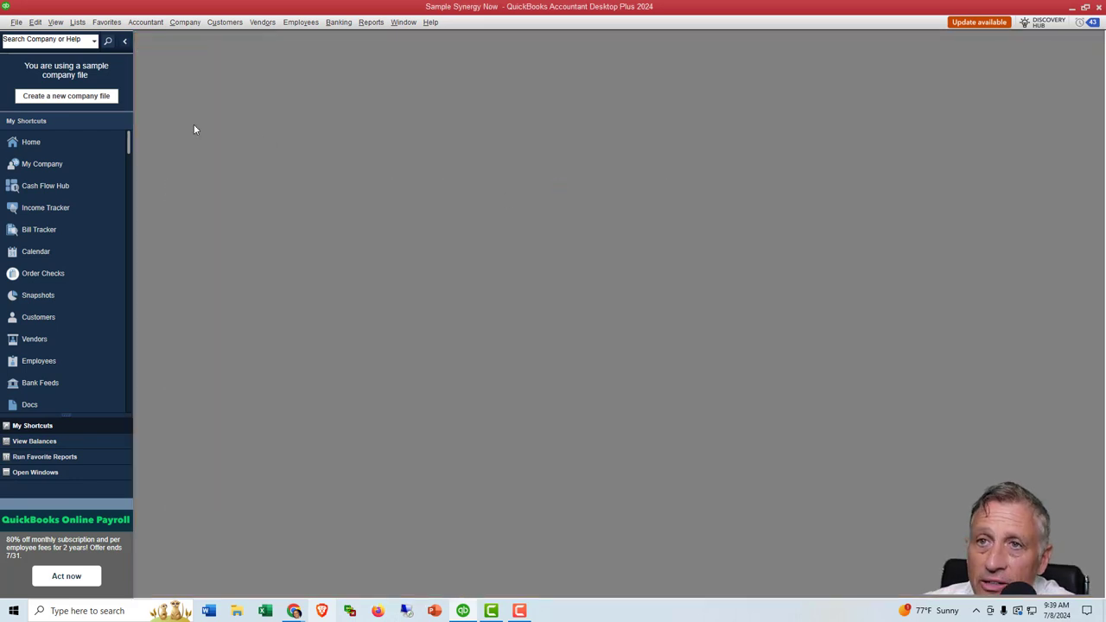
left_click(39, 142)
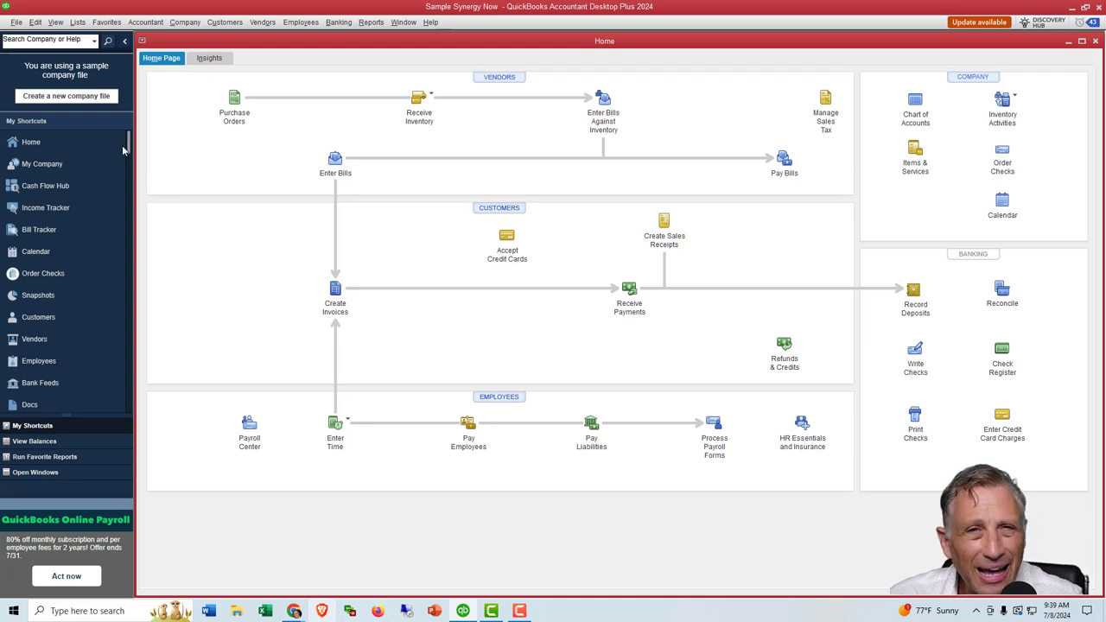
Step: Try hiding Invoices from the Home page in the company-level Desktop View preferences, and discard the change
left_click(35, 21)
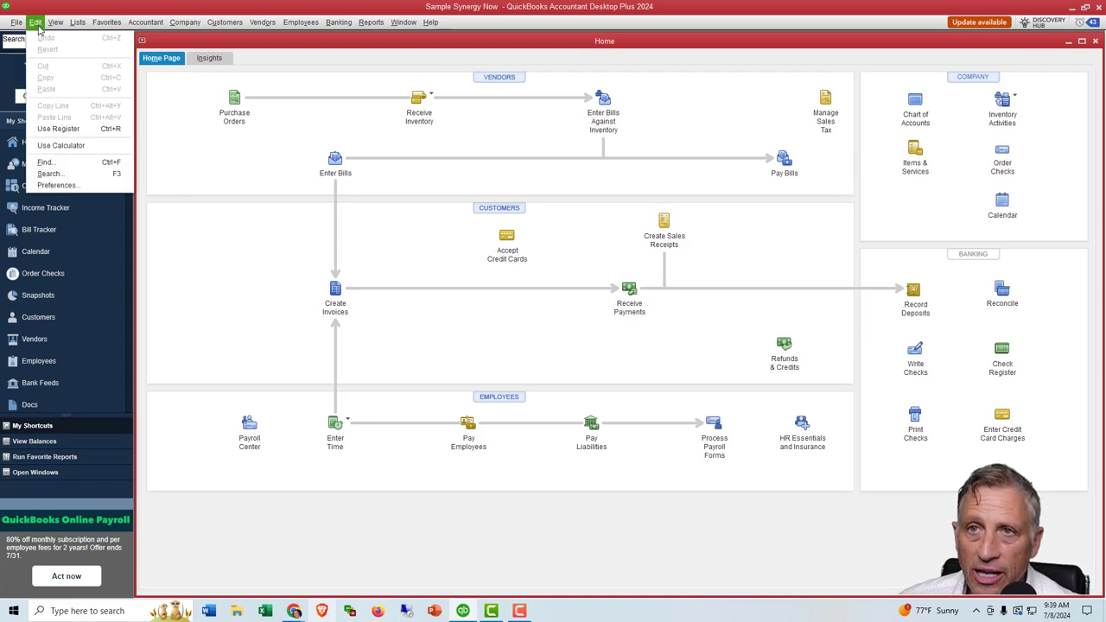
left_click(62, 185)
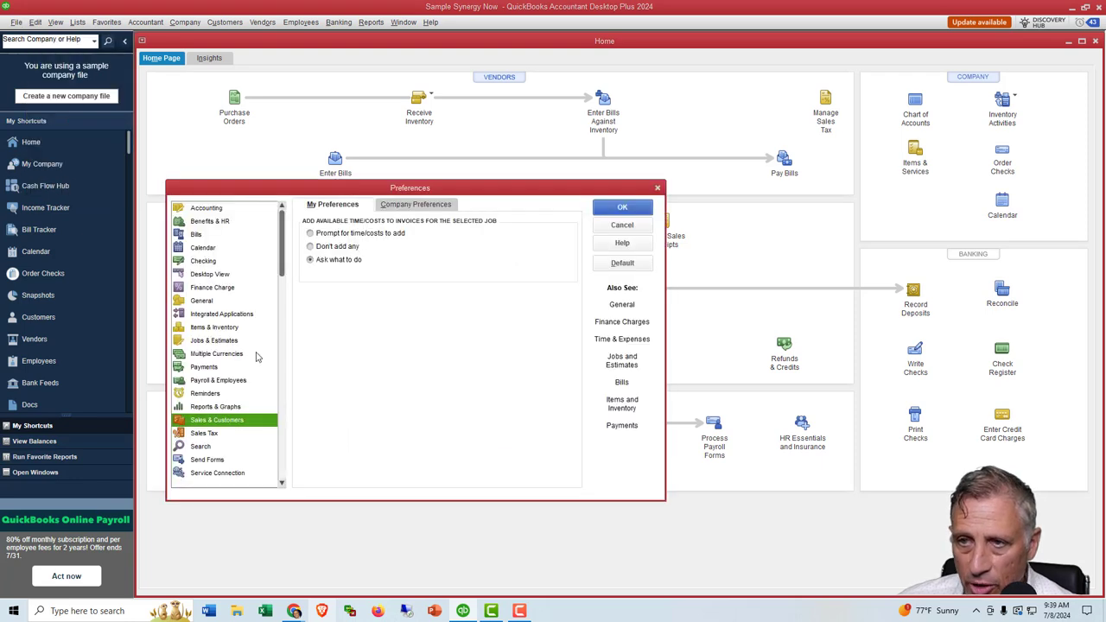
left_click(211, 275)
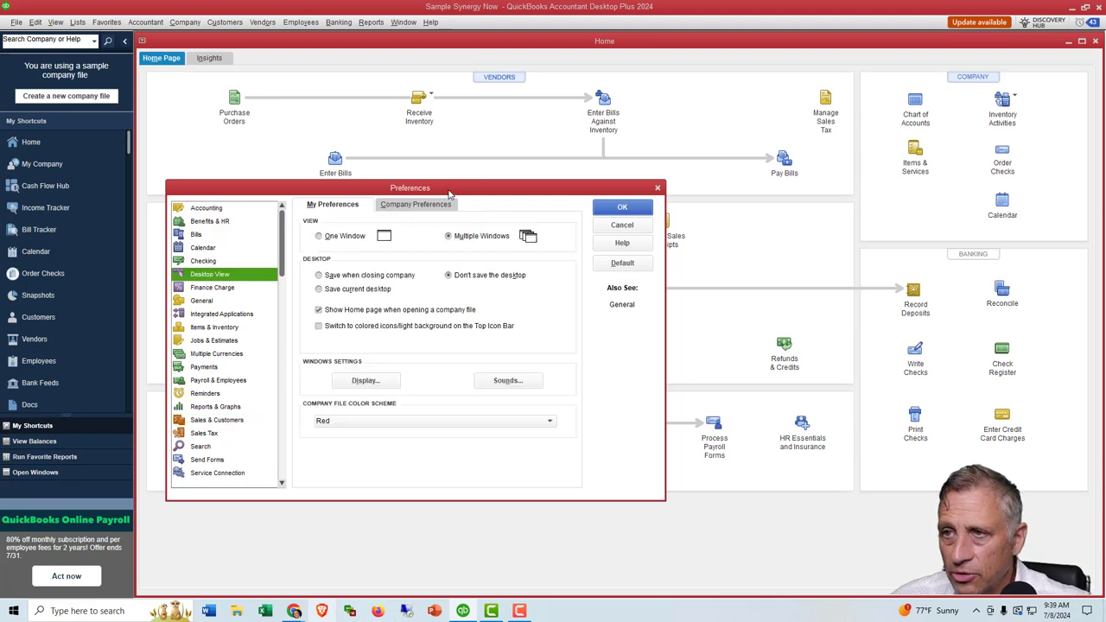
left_click(421, 209)
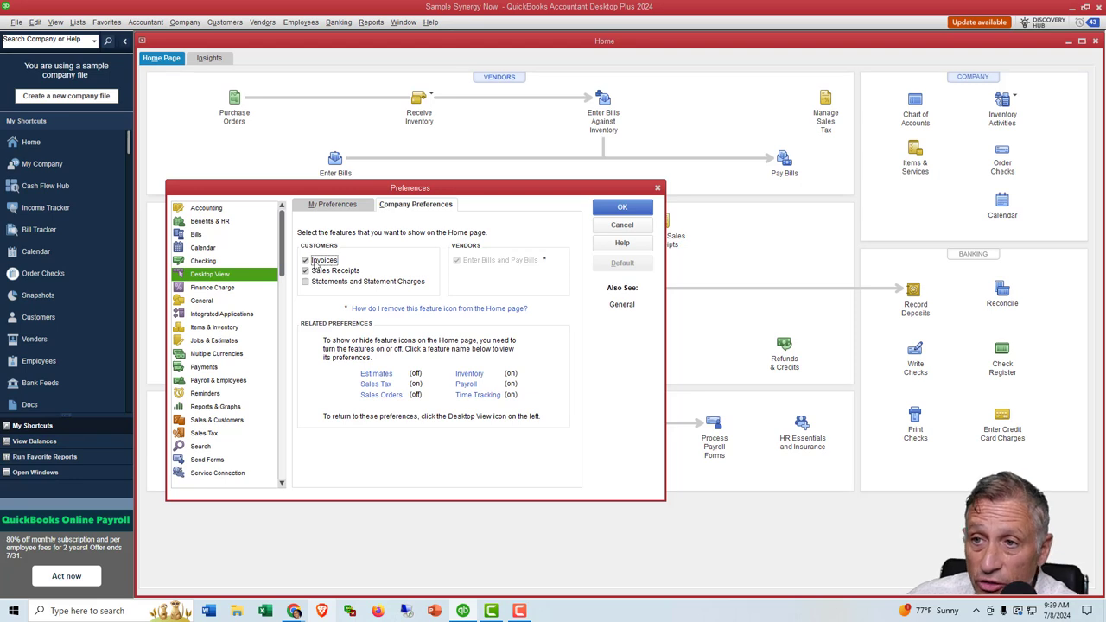
left_click(305, 262)
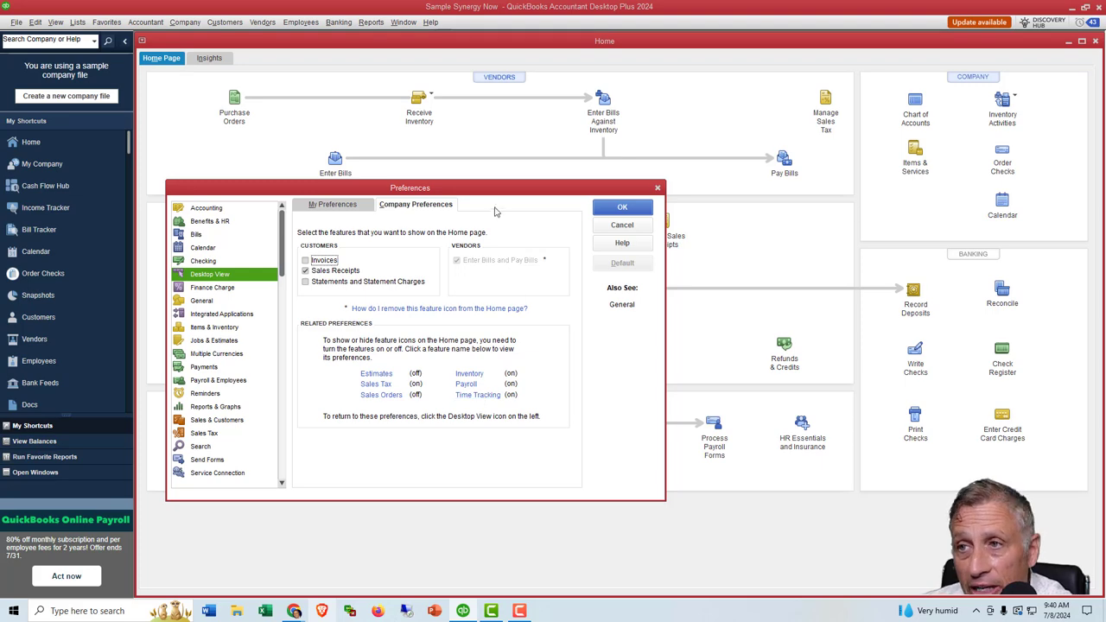
left_click_drag(482, 192, 516, 521)
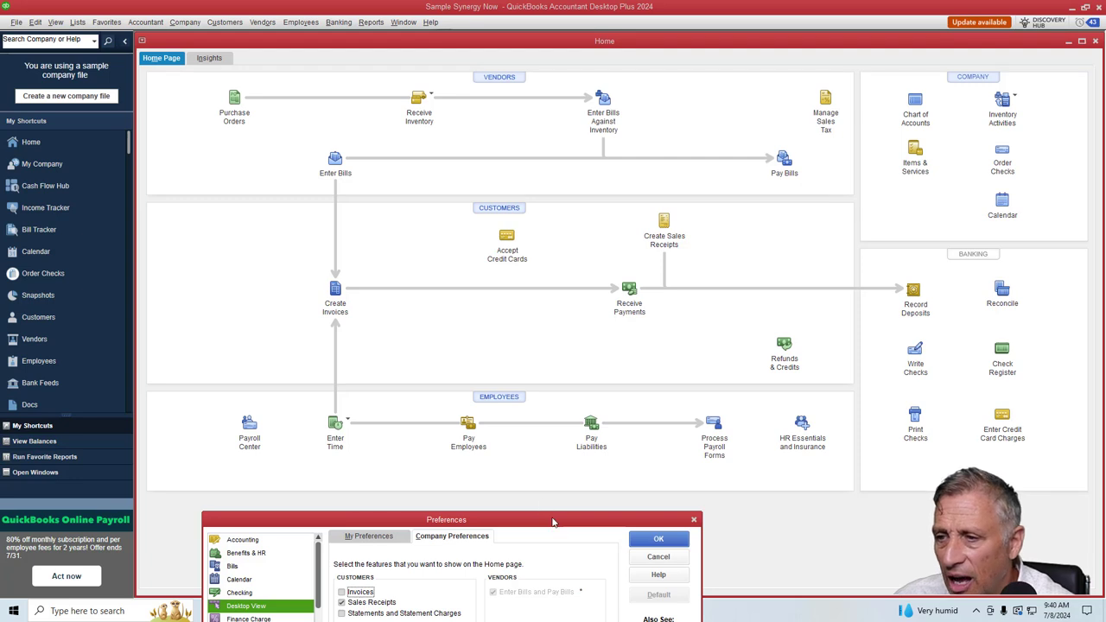
left_click_drag(553, 521, 524, 353)
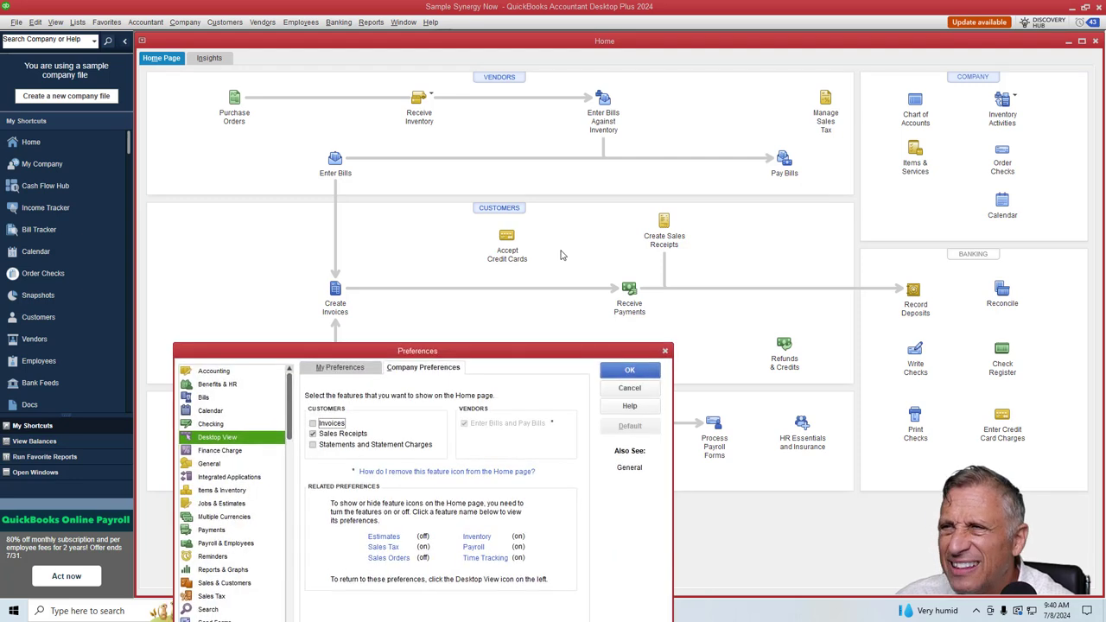
left_click(631, 389)
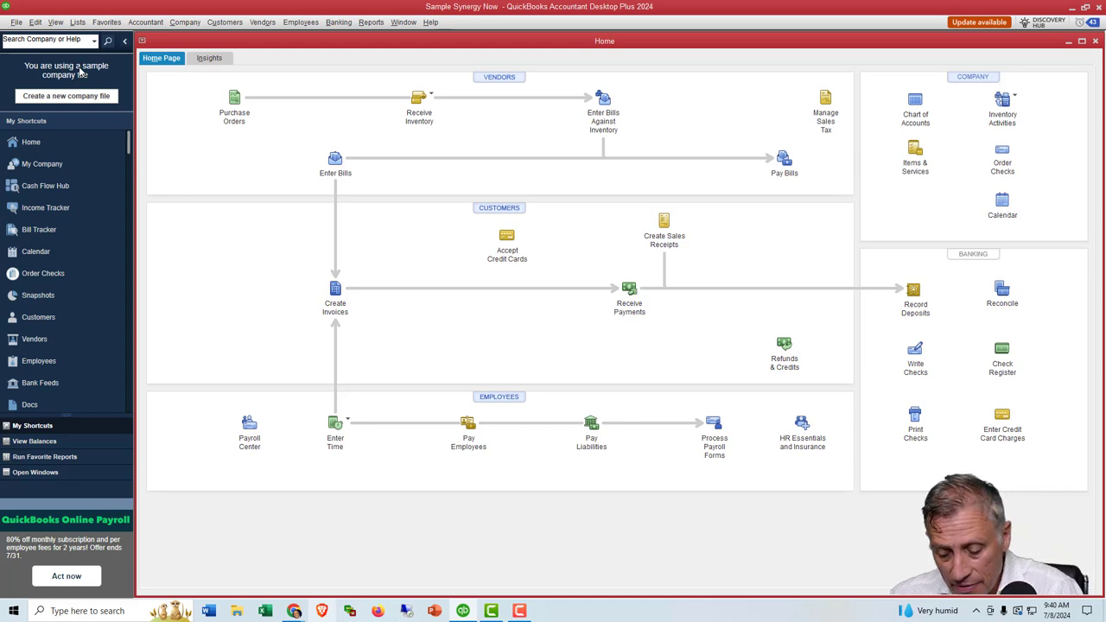
Step: Switch to the Chrome window showing the QuickBooks Made Easy for Nonprofits website
key("alt+Tab")
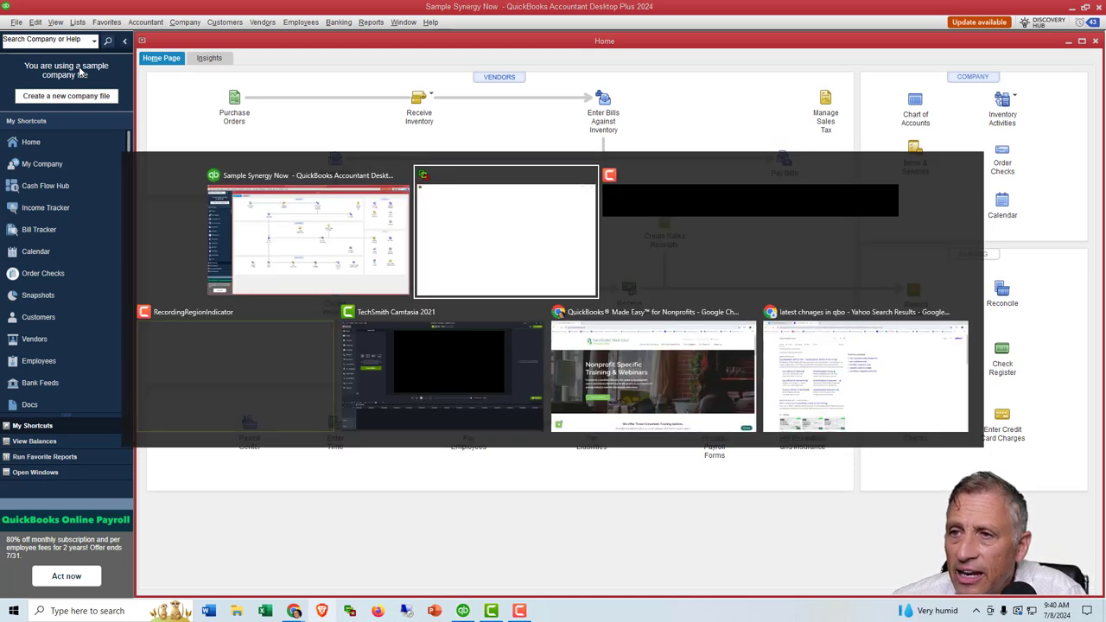
key("Tab")
key("Tab")
key("Tab")
key("Tab")
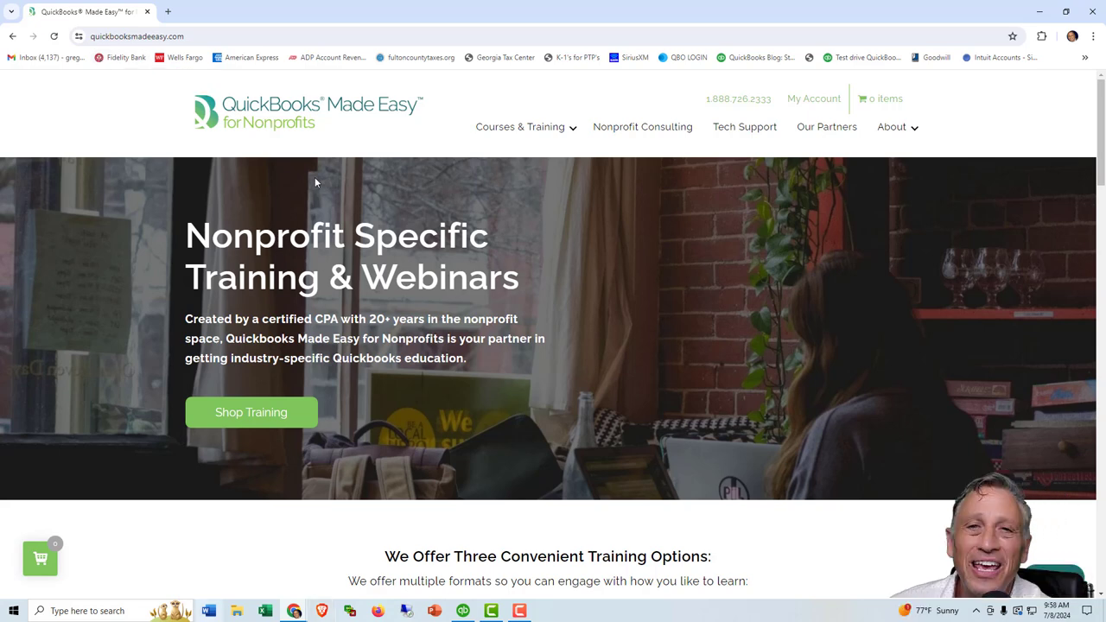
Step: Open the live webinars list and read the event info for the July 17 restricted grants webinar for Desktop users
mouse_move(563, 137)
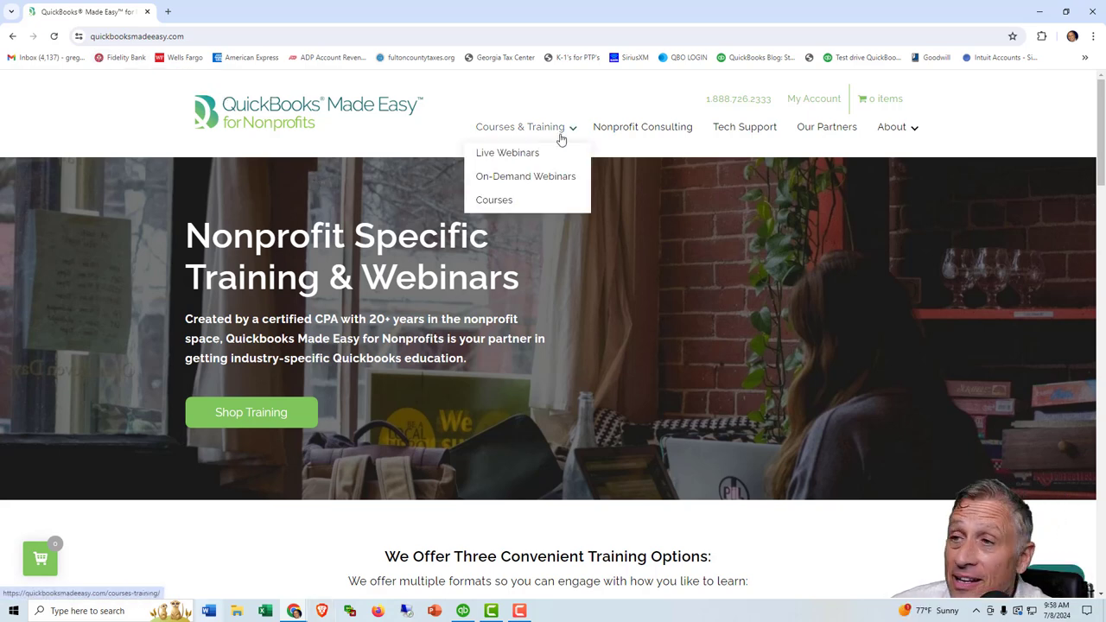
left_click(499, 154)
scroll(499, 161, "down", 4)
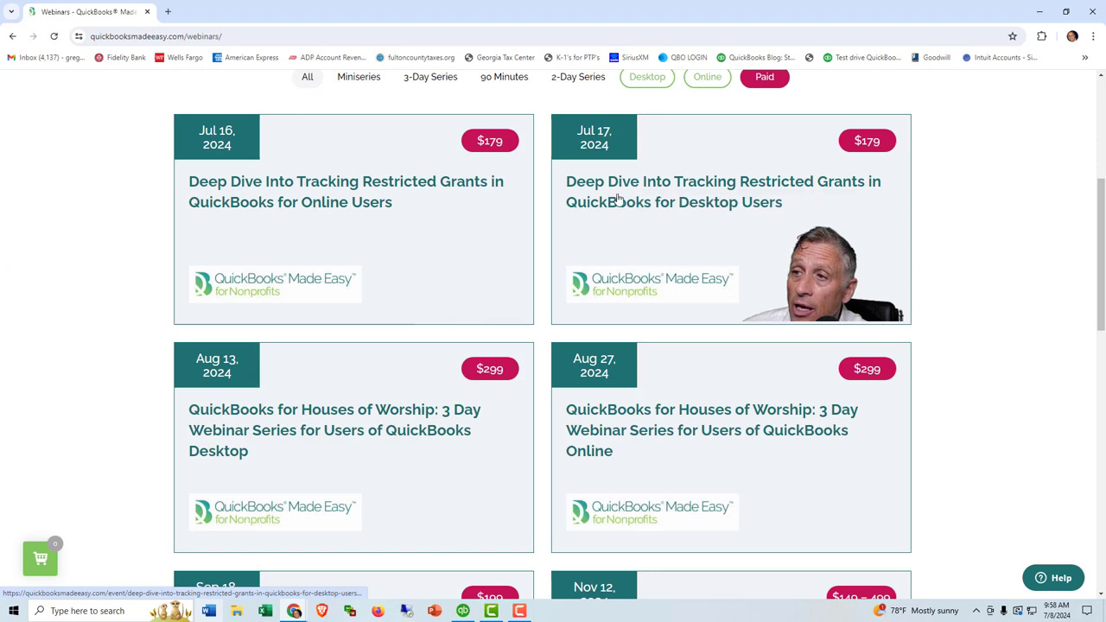
left_click(681, 204)
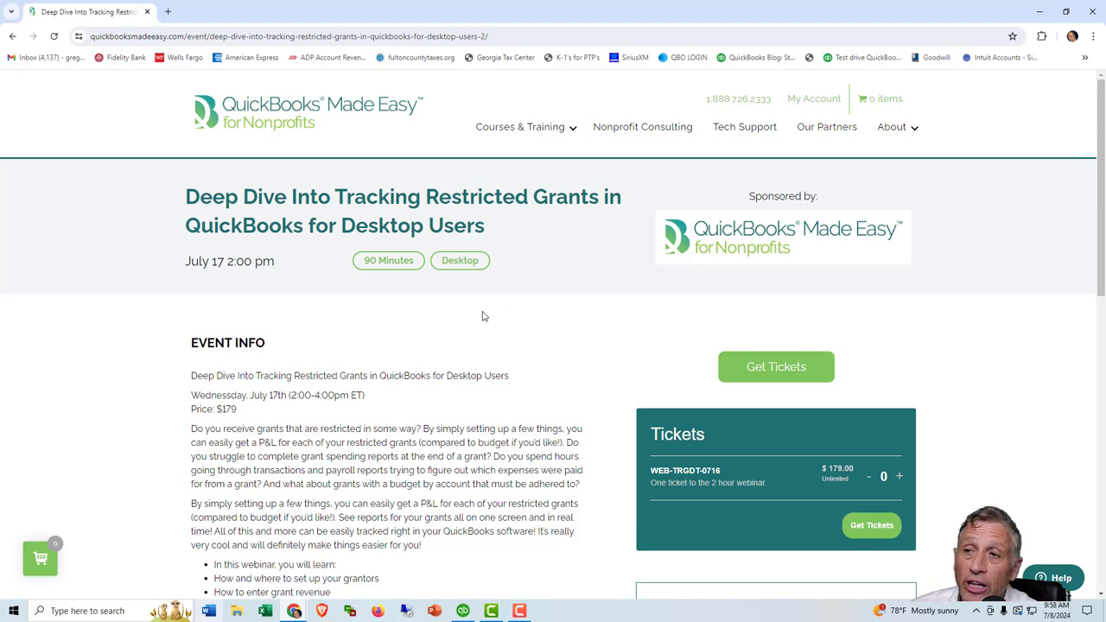
scroll(486, 324, "down", 1)
scroll(486, 325, "down", 1)
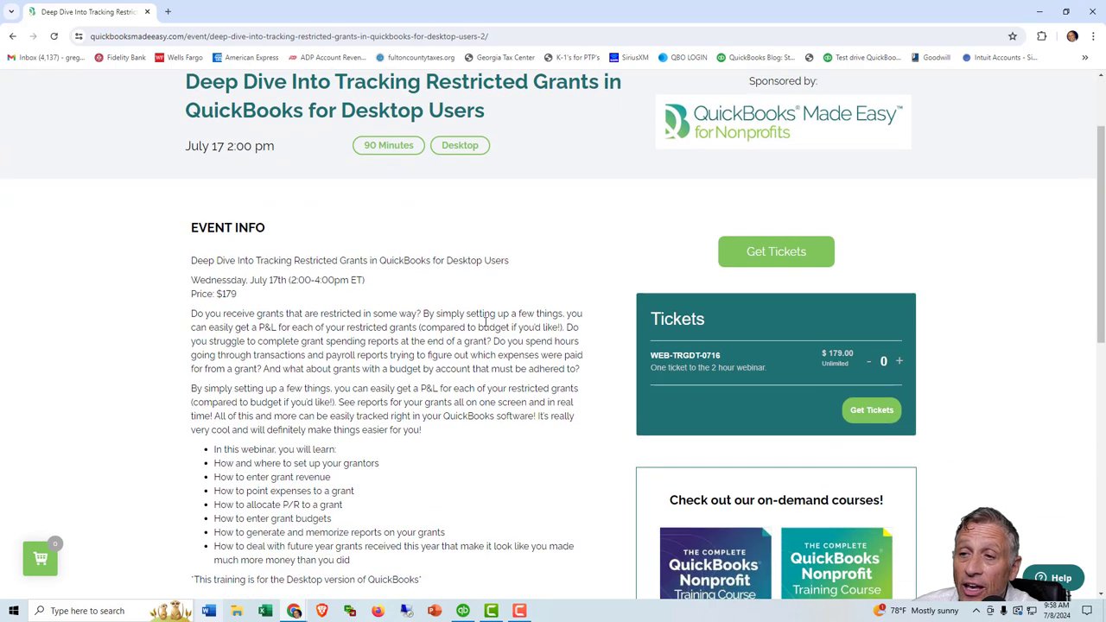